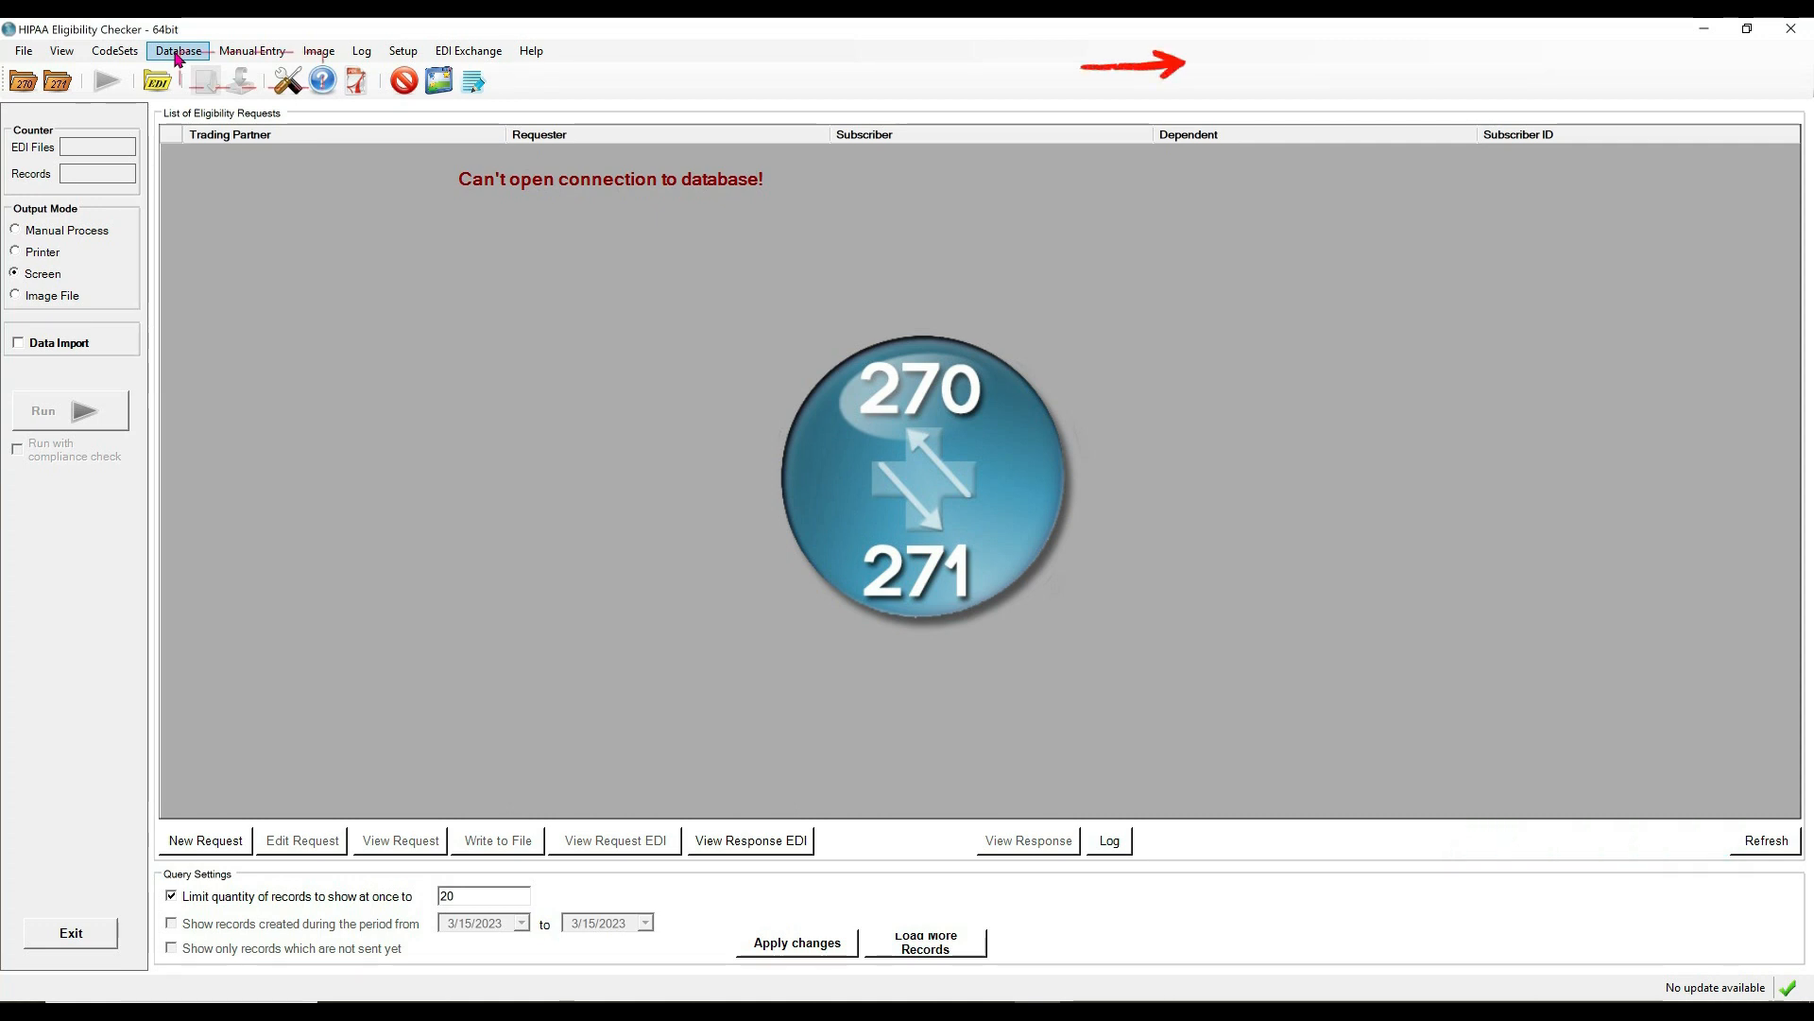
Open the Database menu while the app shows the can't-connect-to-database message.
{"action": "left_click", "coordinate": [176, 57]}
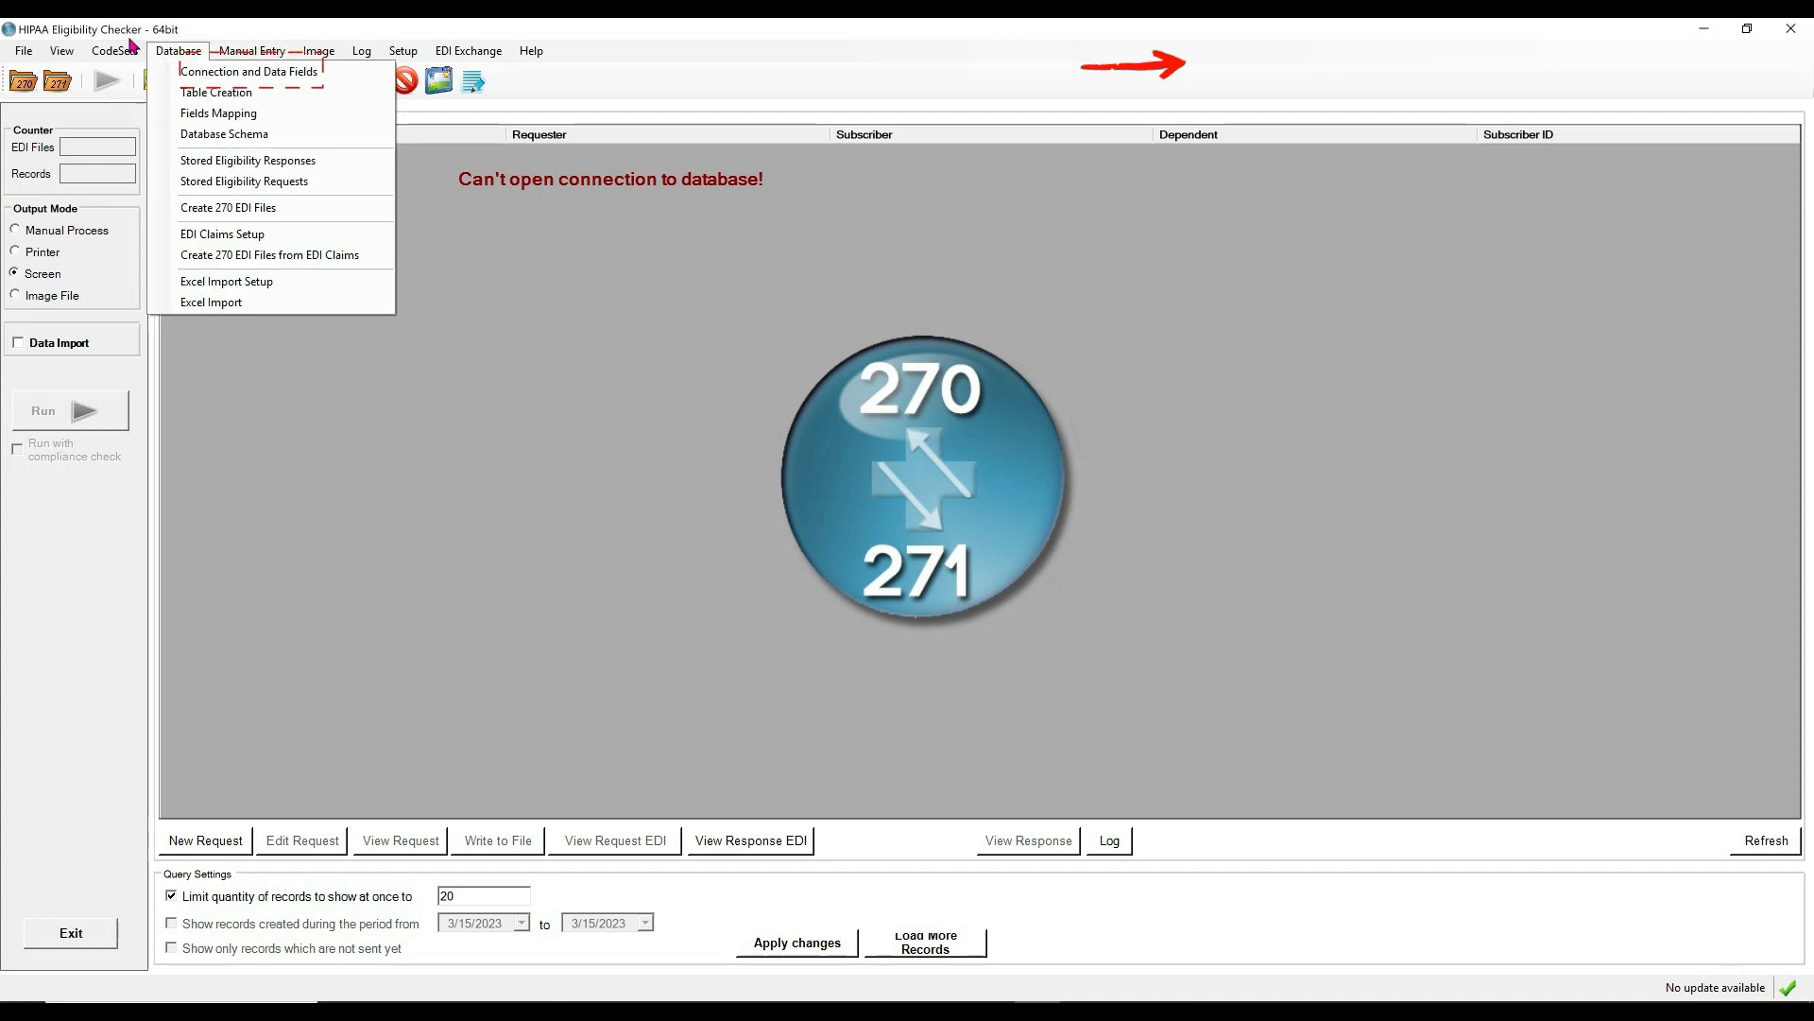
Choose Connection and Data Fields from the Database menu.
{"action": "left_click", "coordinate": [241, 72]}
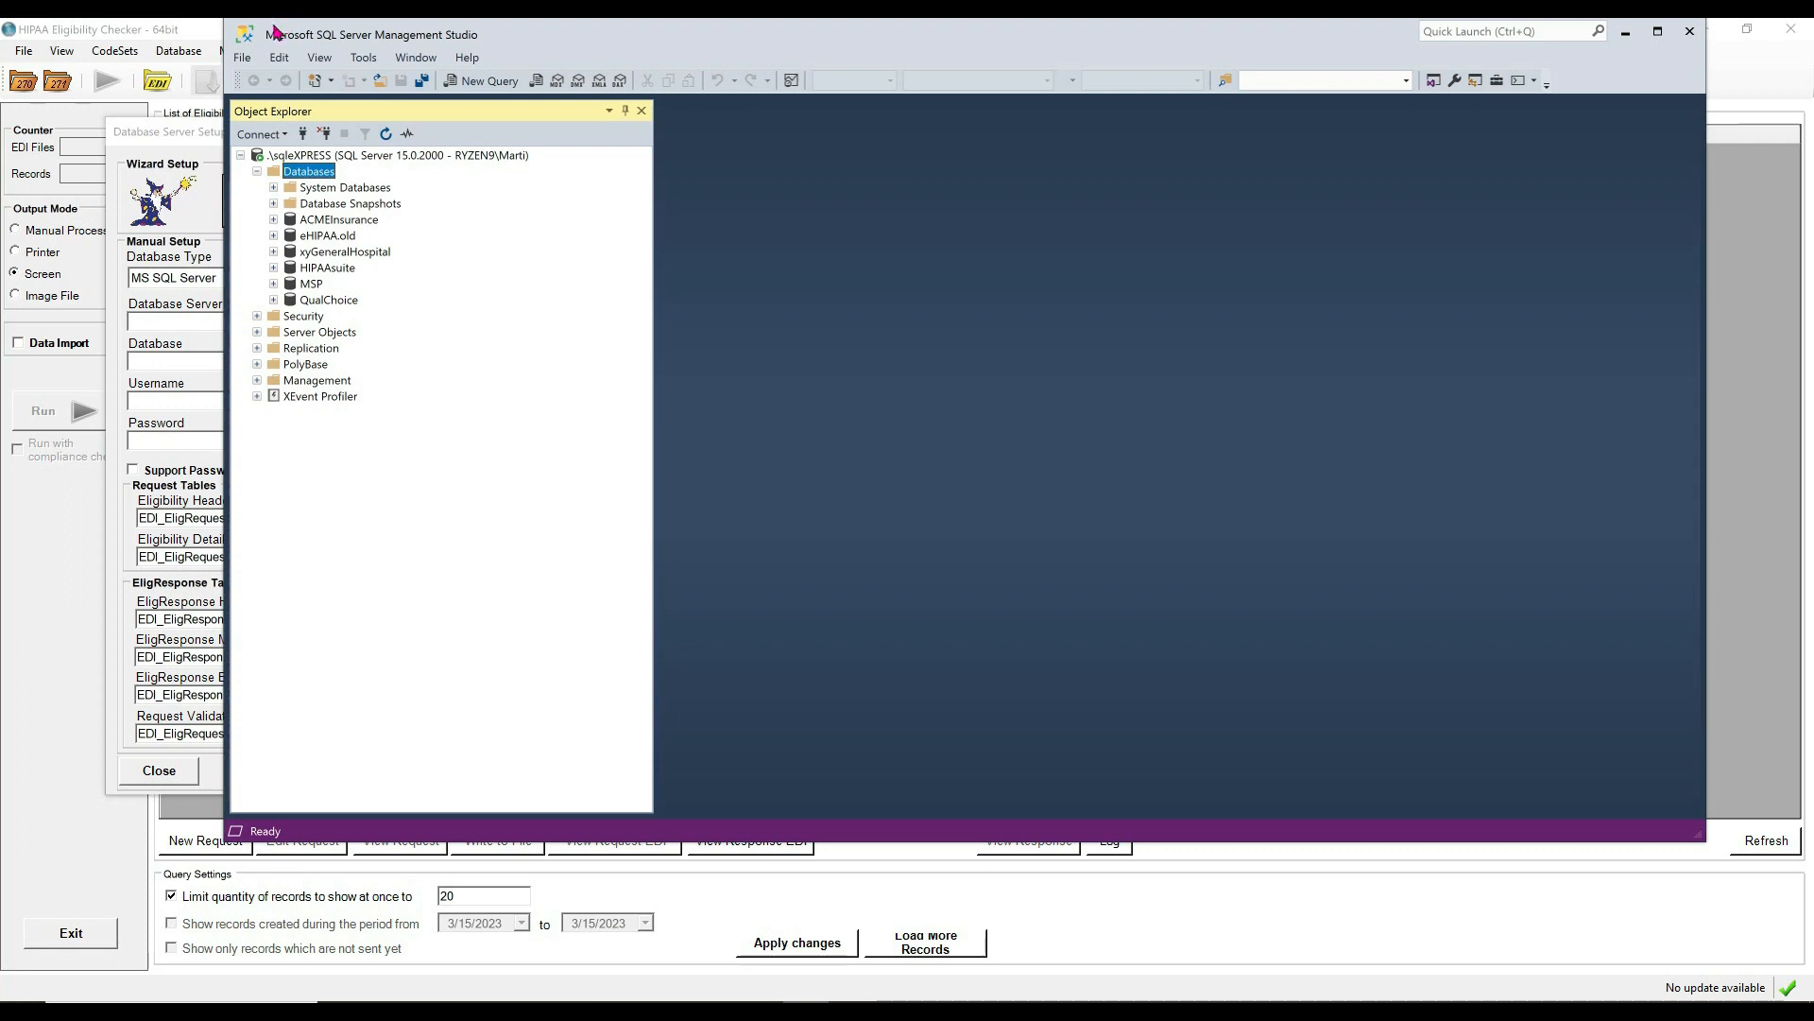
Create a new database named GeneralHospital in Management Studio, then minimize SSMS.
{"action": "right_click", "coordinate": [305, 171]}
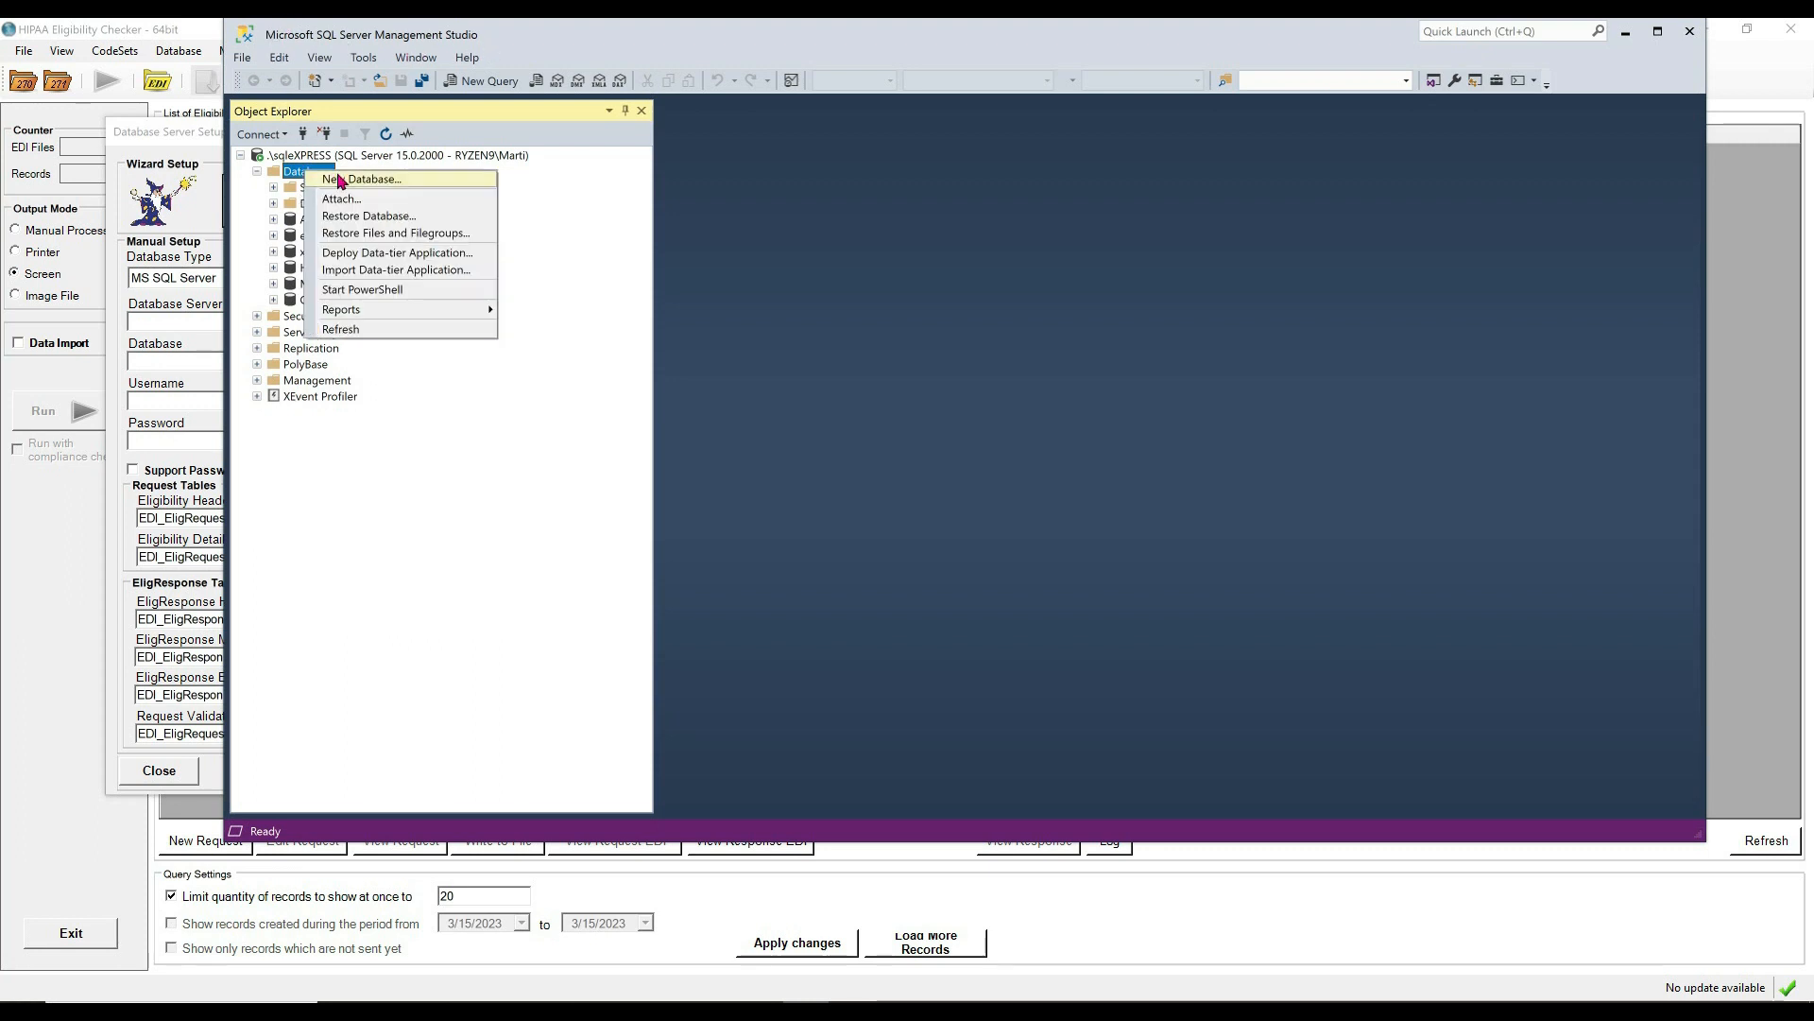
{"action": "left_click", "coordinate": [357, 184]}
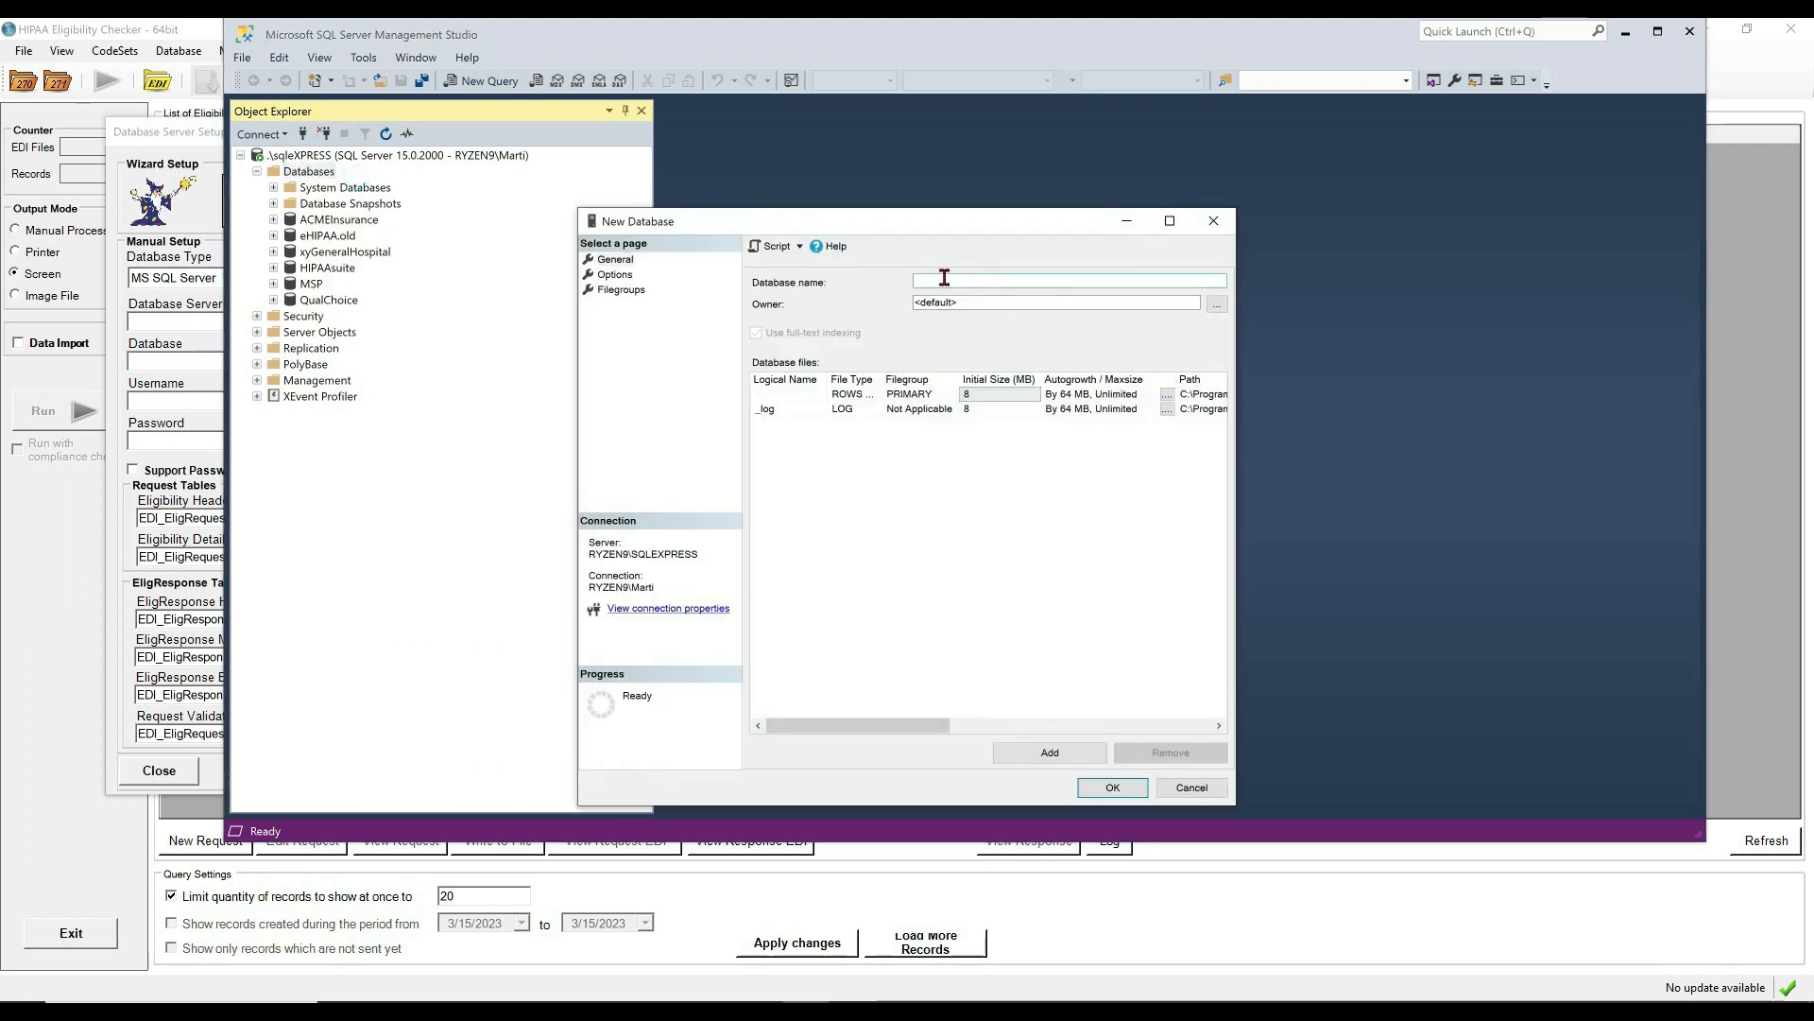
{"action": "type", "text": "GeneralHospital"}
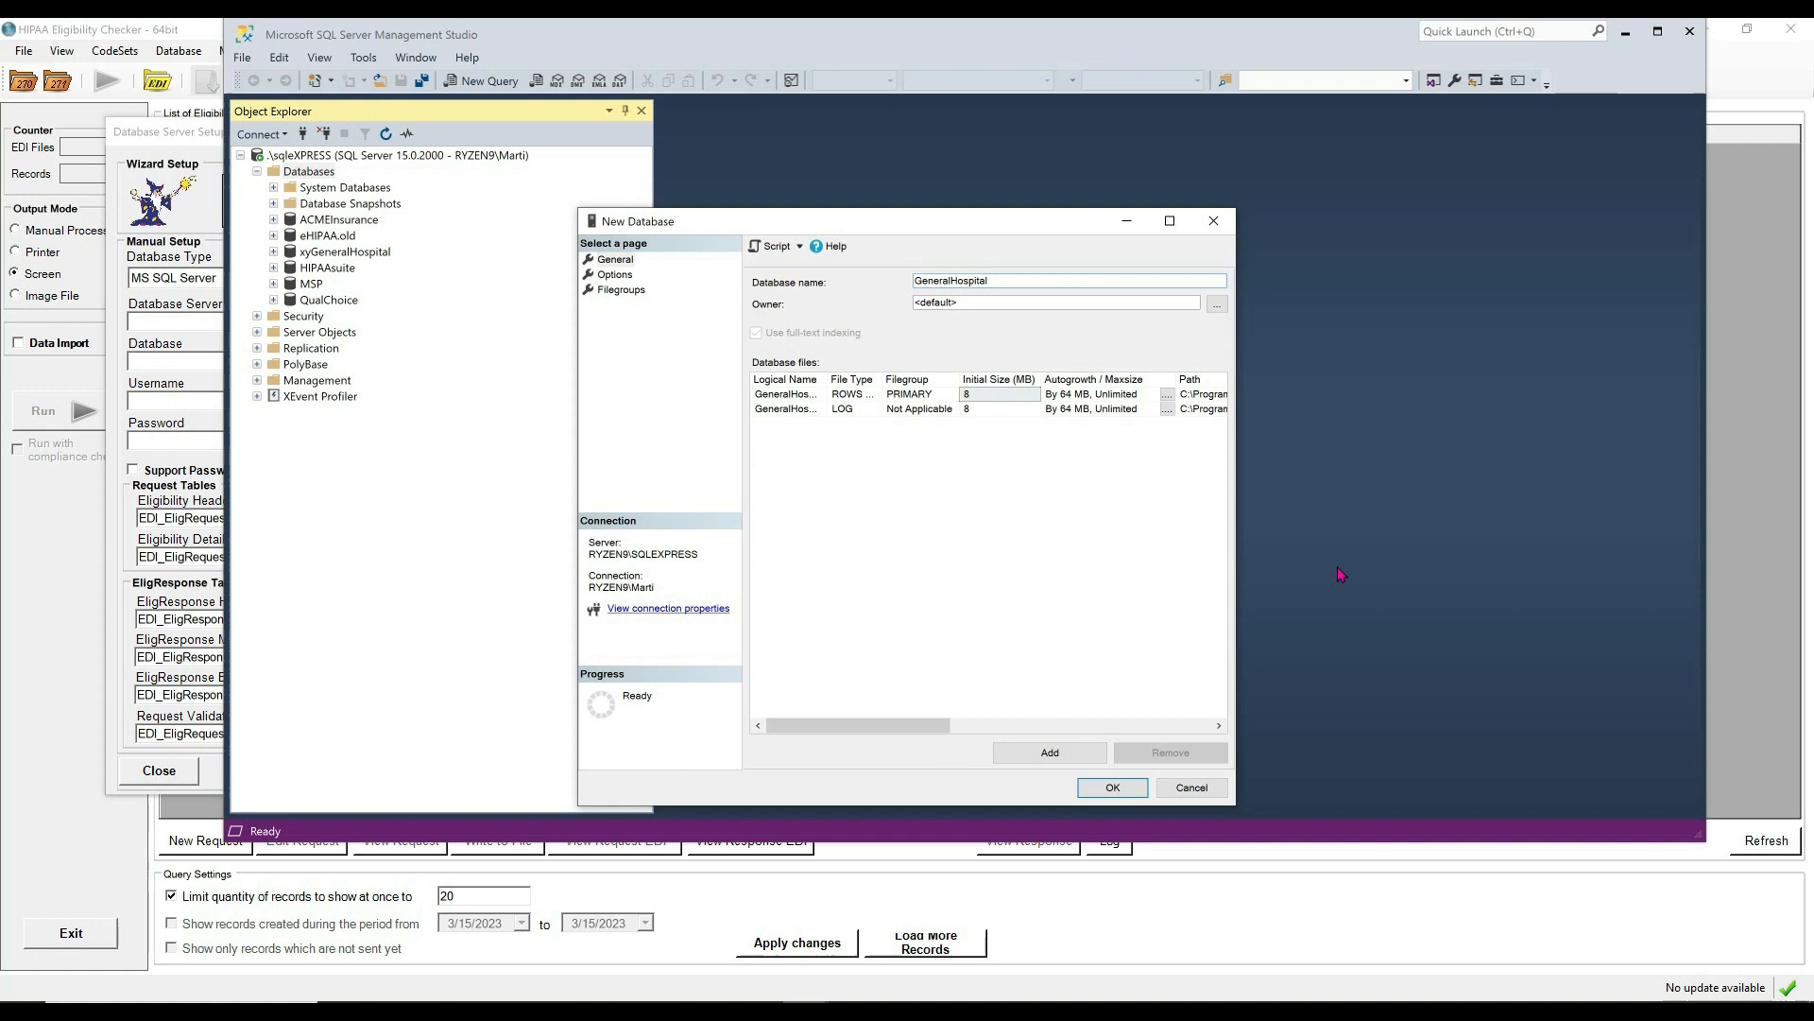
{"action": "left_click", "coordinate": [1112, 788]}
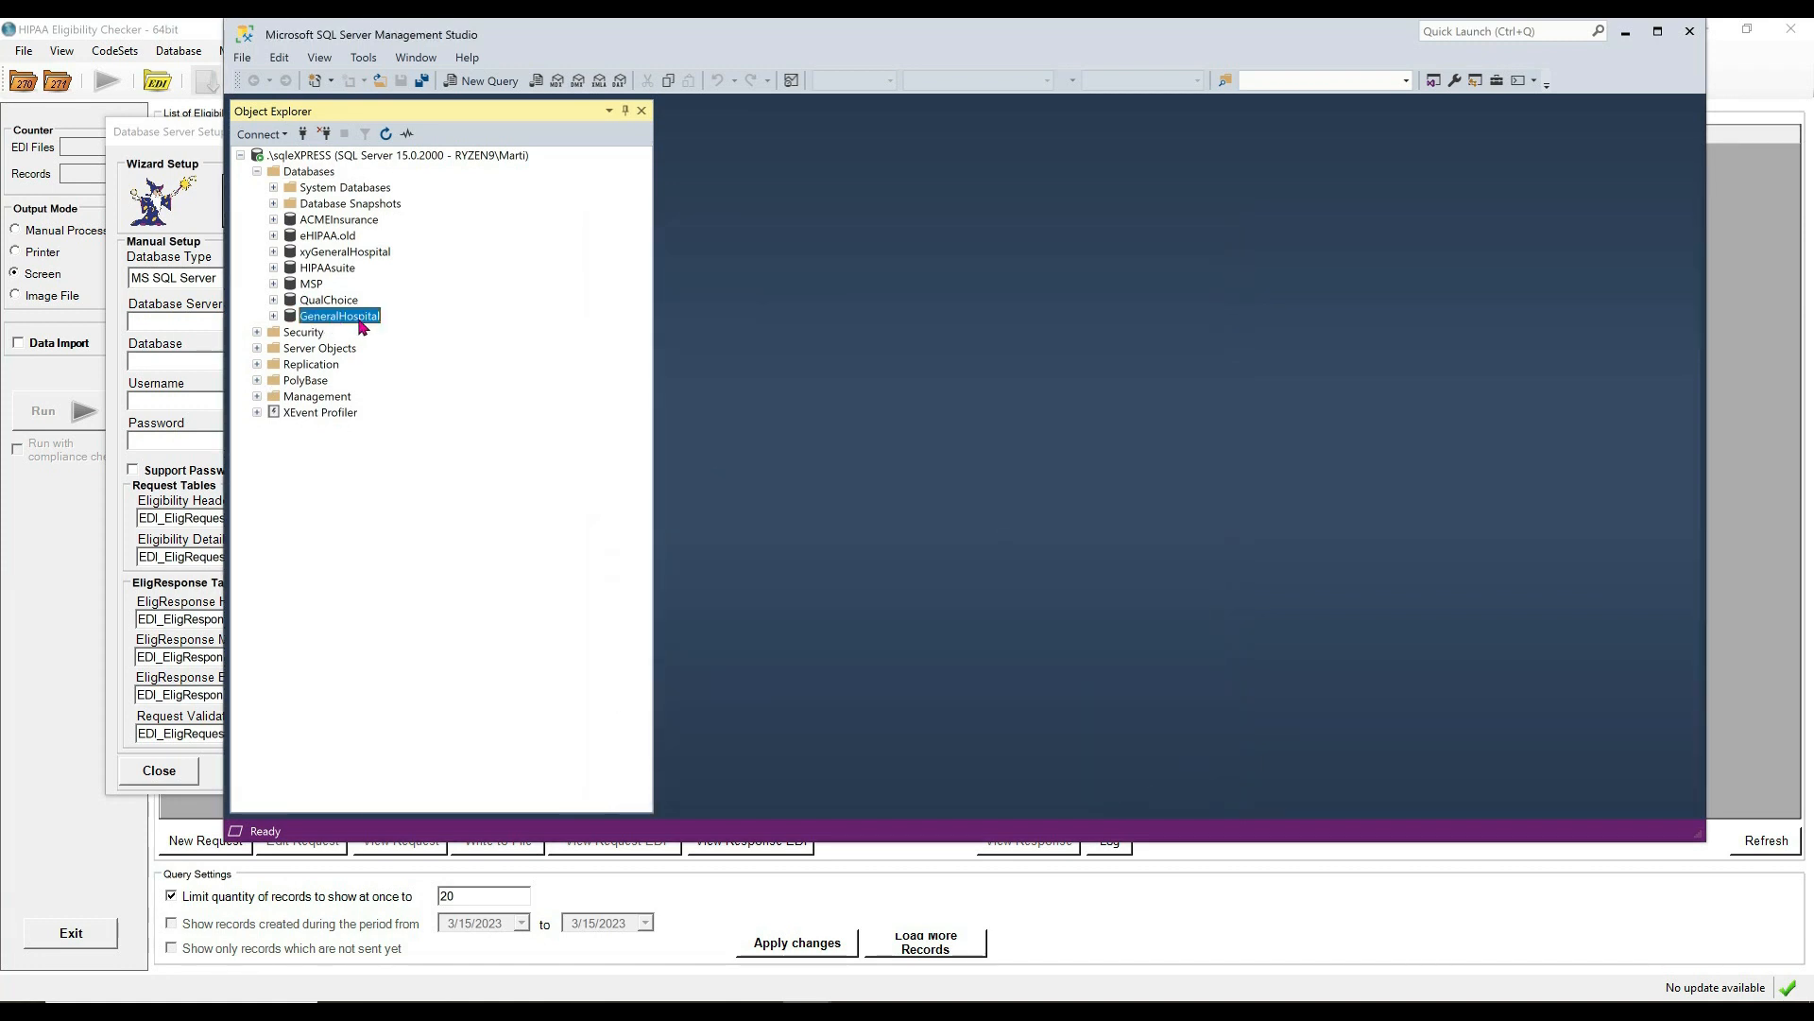
{"action": "left_click", "coordinate": [1625, 31]}
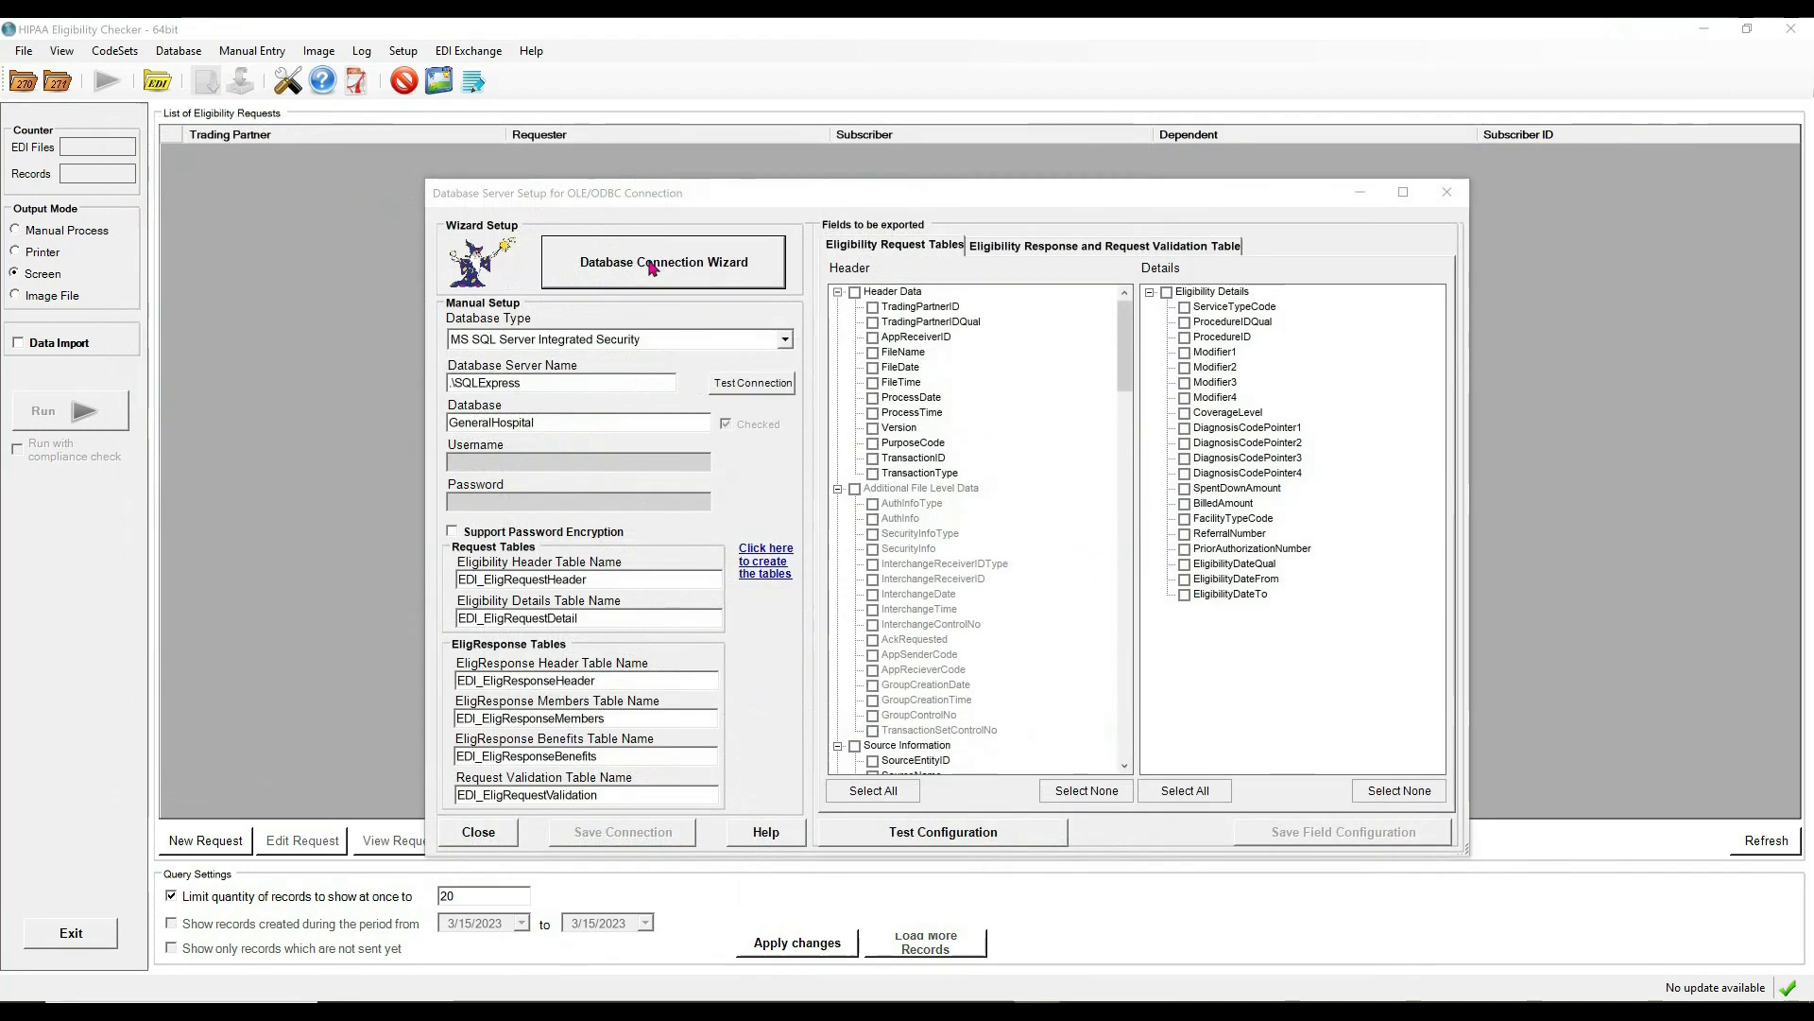
Run the connection wizard: Microsoft SQL Server, Windows authentication on \SQLExpress, database GeneralHospital.
{"action": "left_click", "coordinate": [652, 267]}
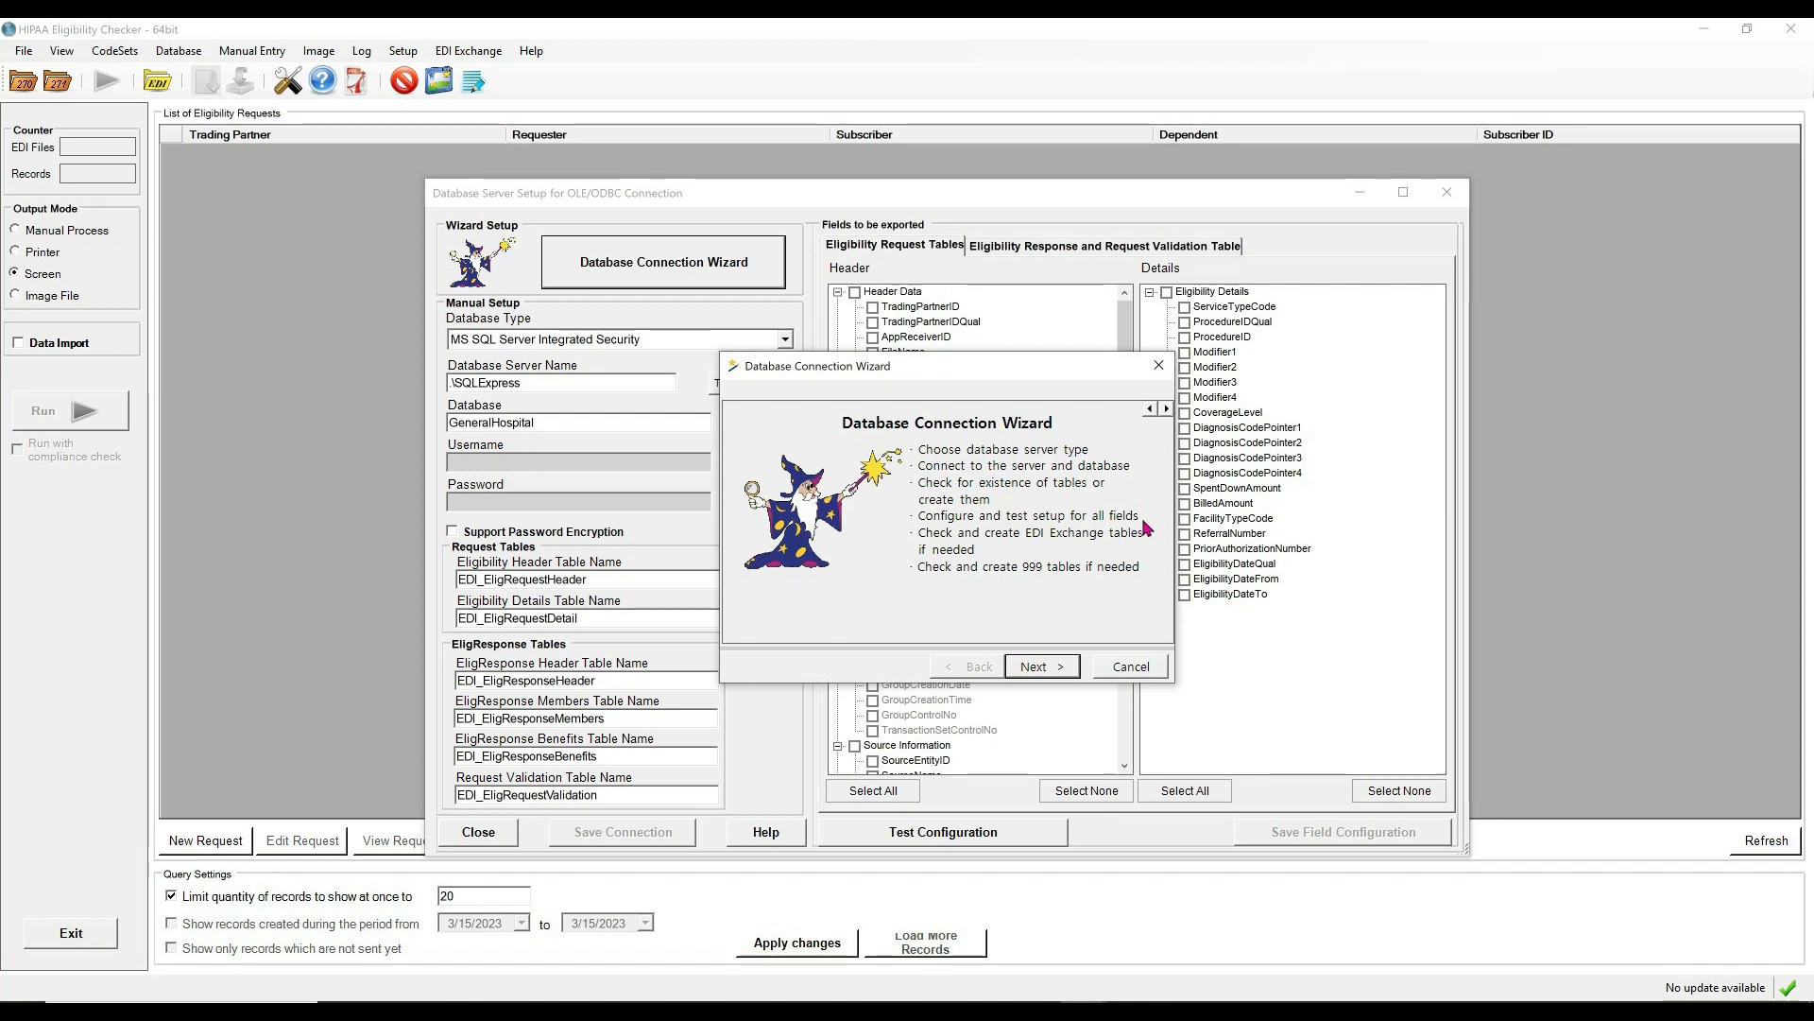
{"action": "left_click", "coordinate": [1040, 666]}
{"action": "left_click", "coordinate": [1039, 667]}
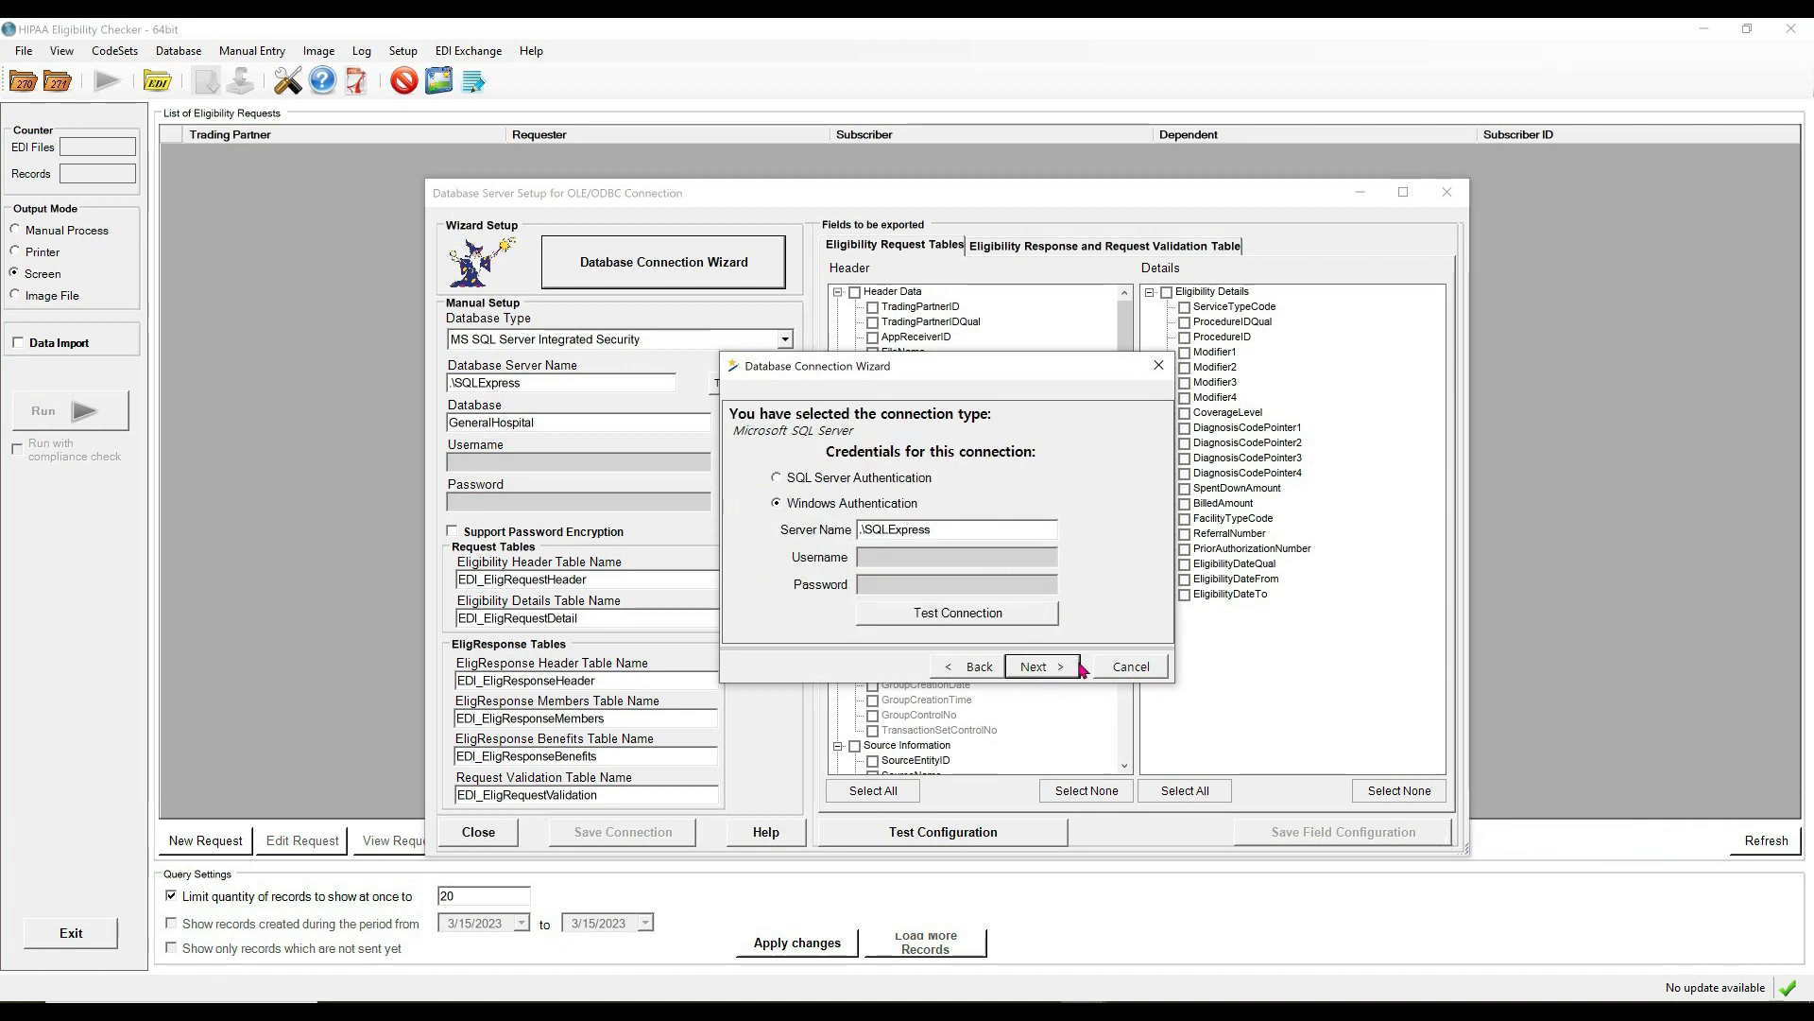
{"action": "left_click", "coordinate": [1073, 677]}
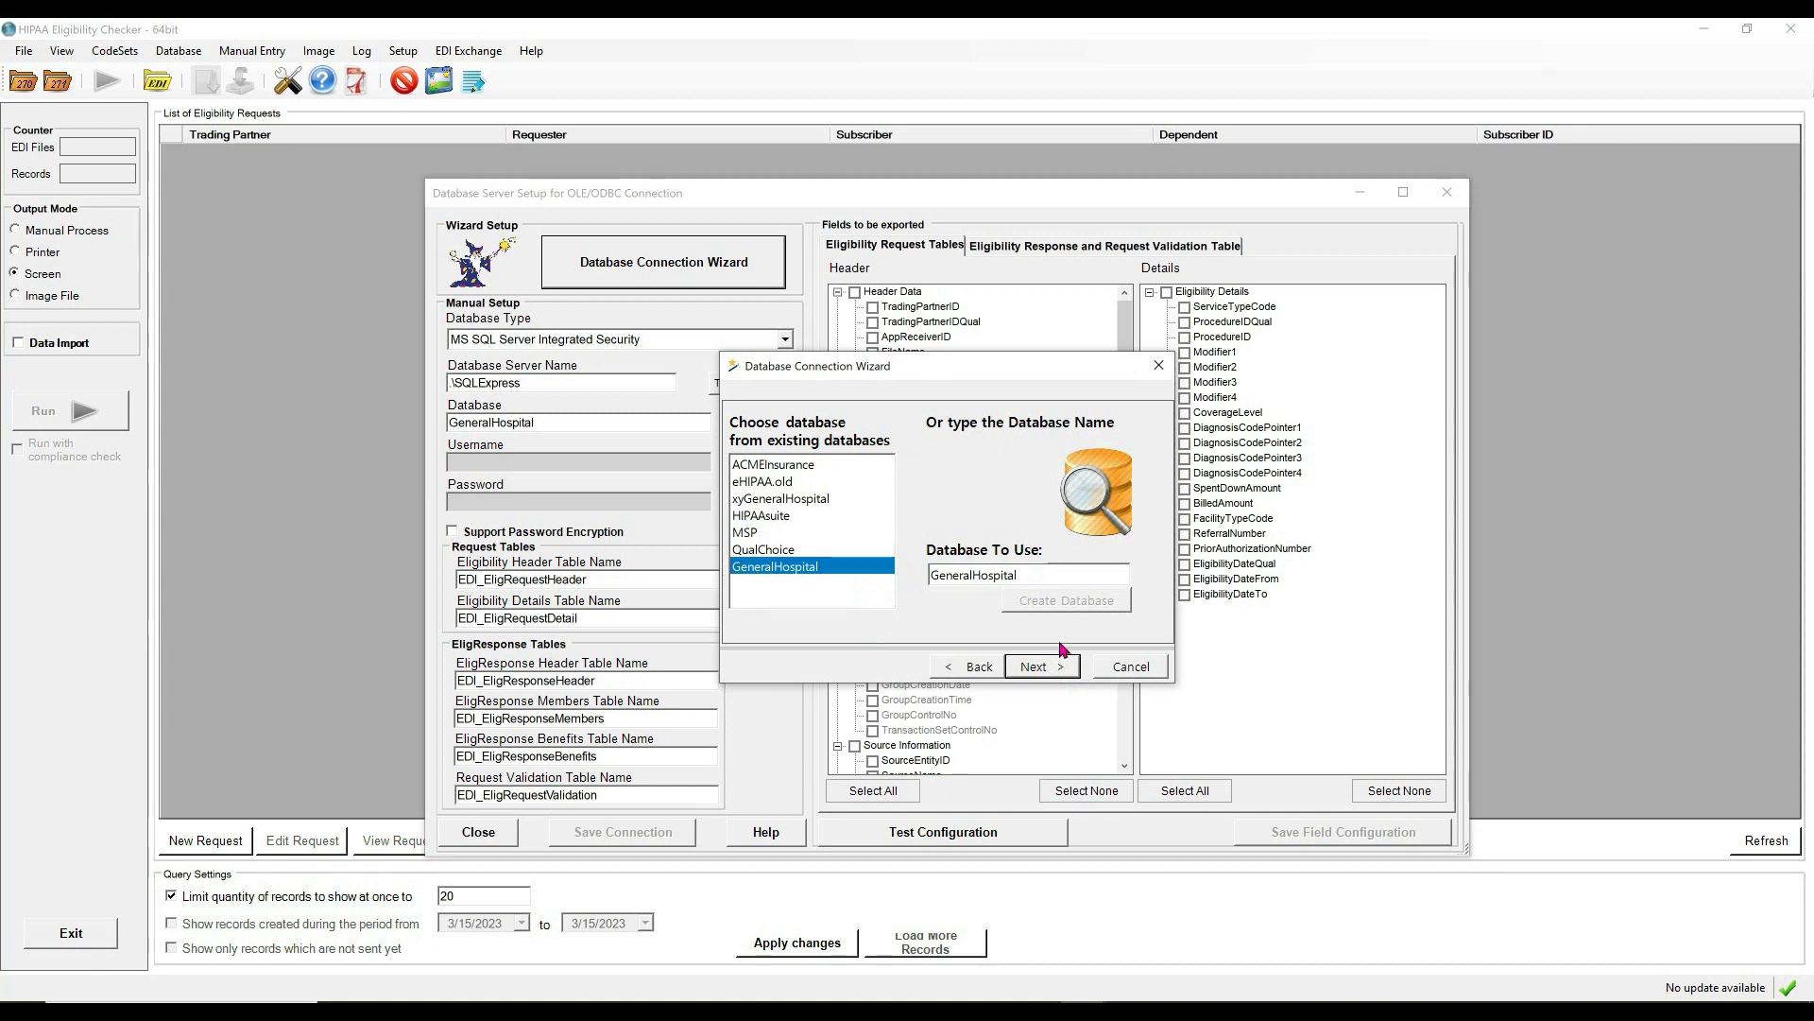
{"action": "left_click", "coordinate": [1065, 669]}
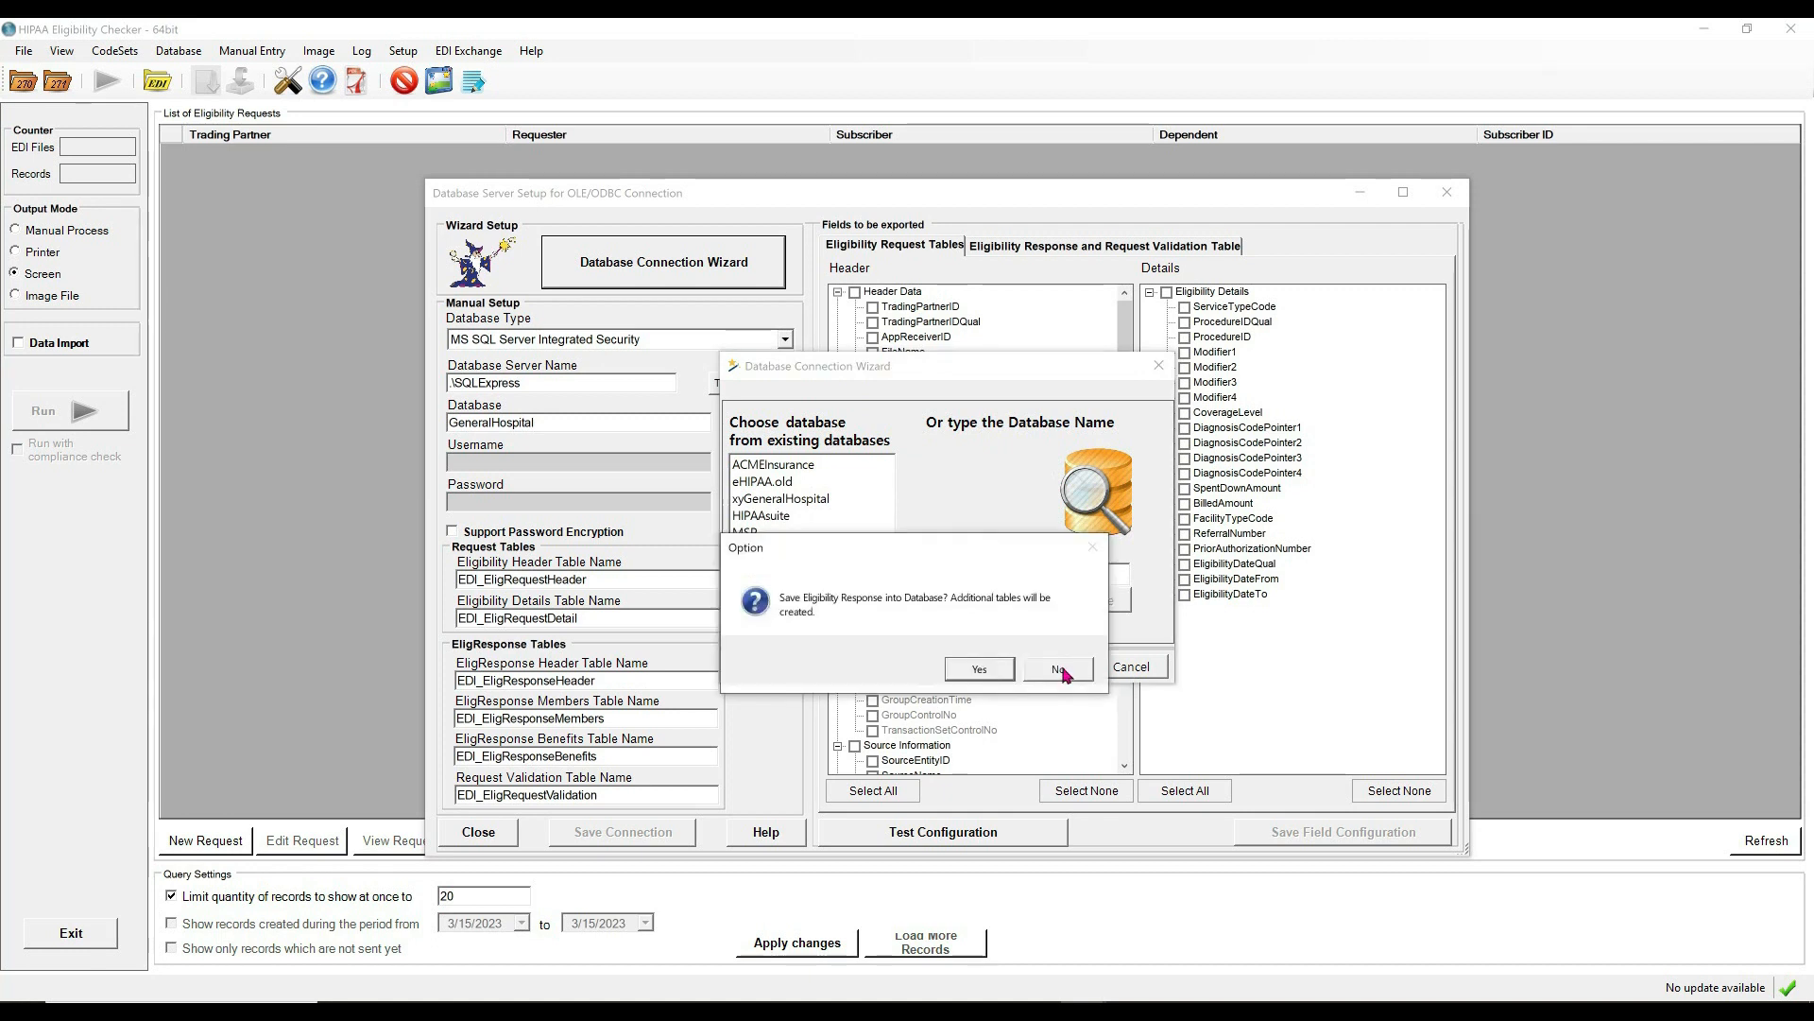
Save responses to the database, create missing tables, and keep the default all-fields set.
{"action": "left_click", "coordinate": [982, 670]}
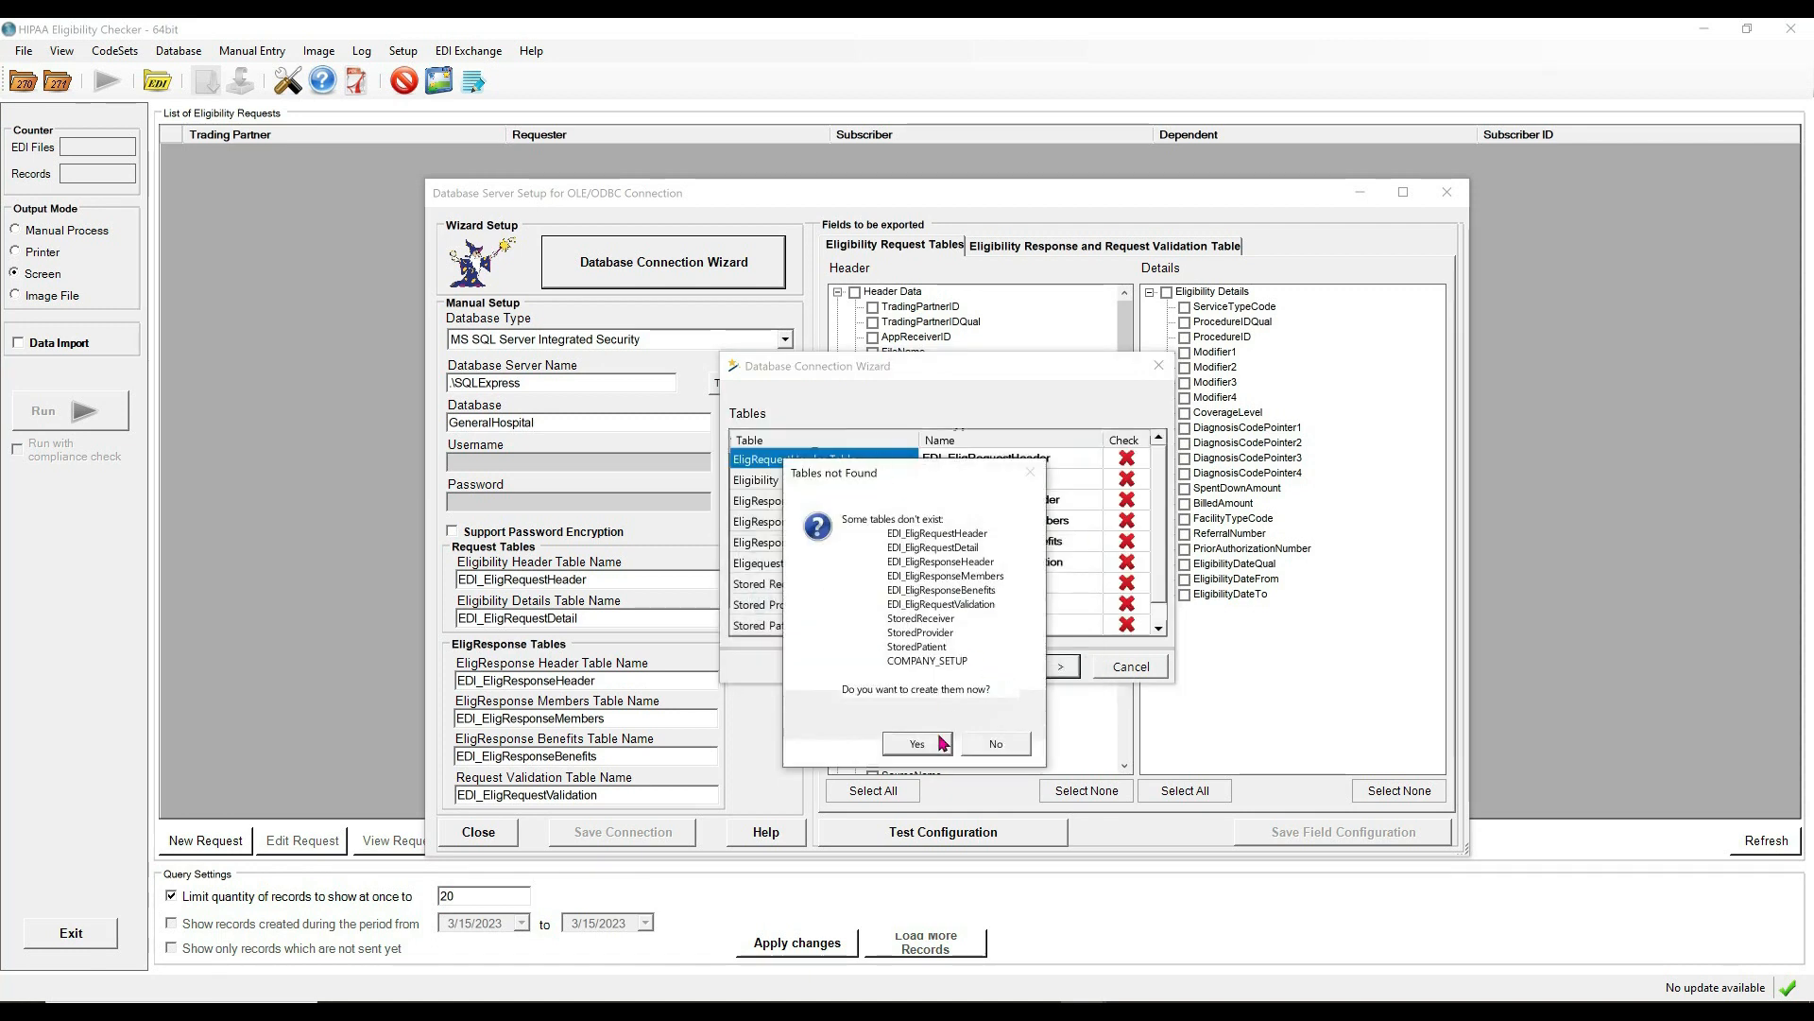
{"action": "left_click", "coordinate": [917, 745]}
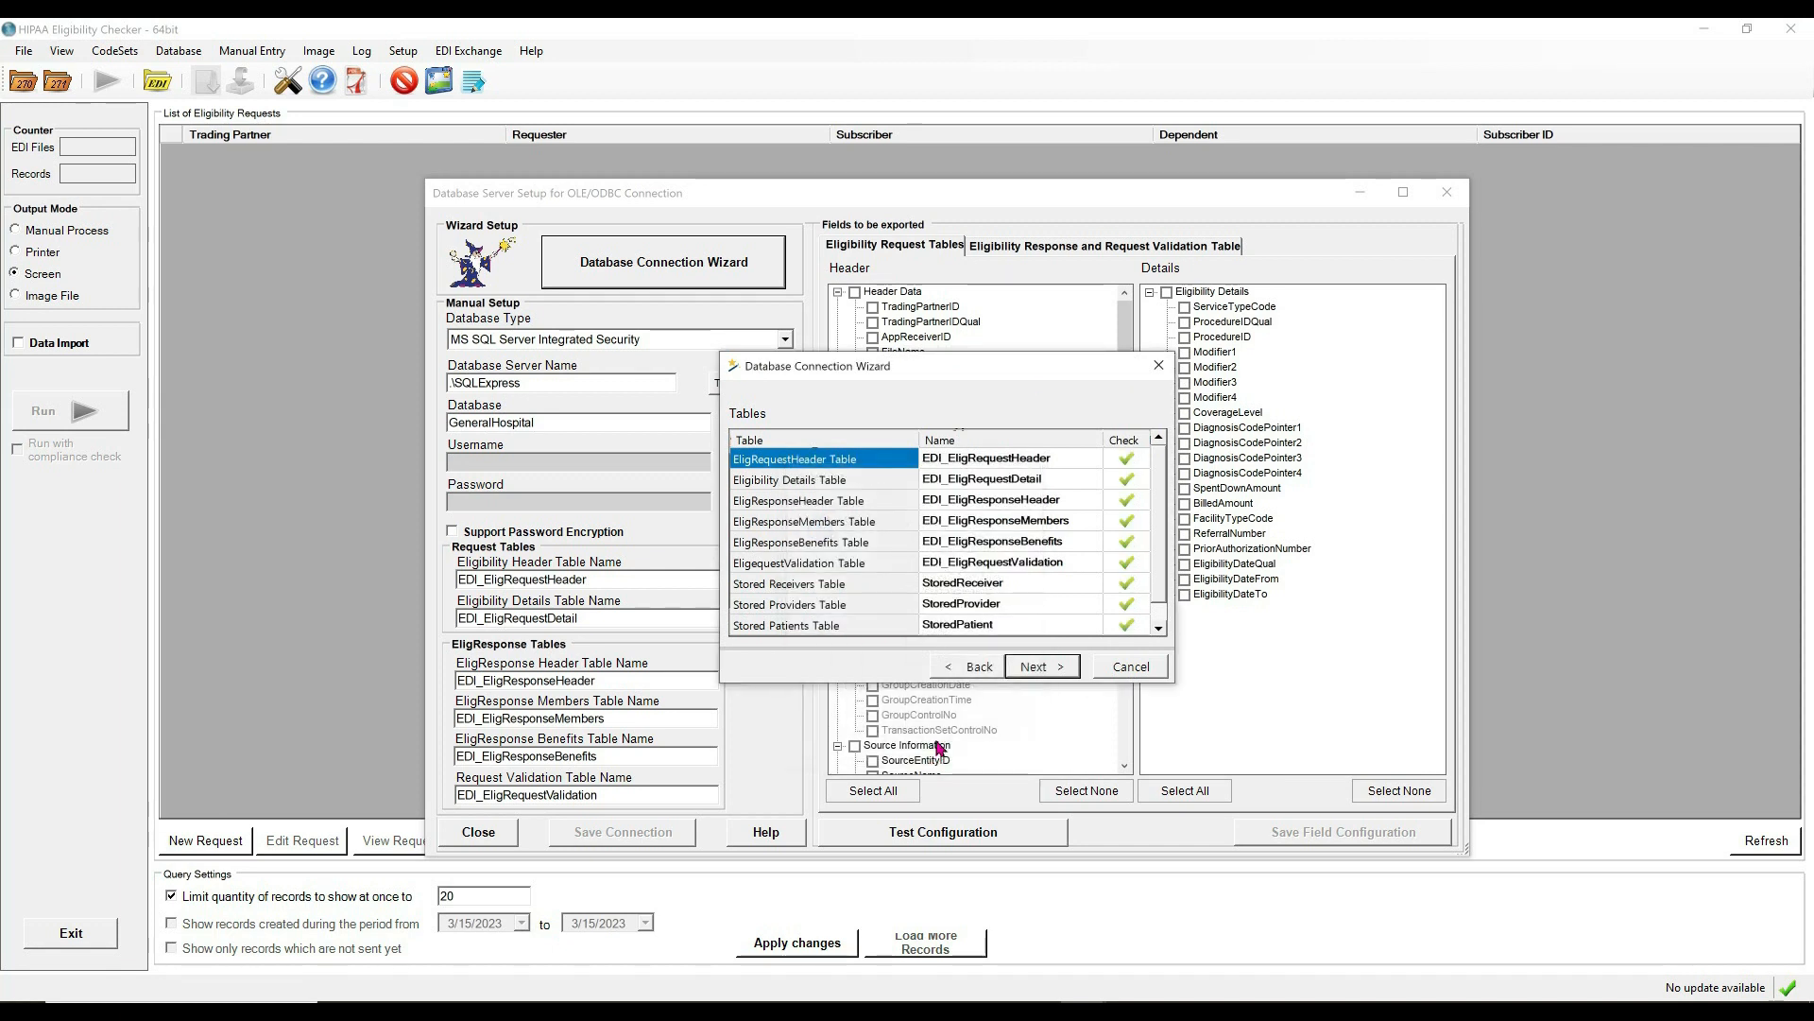
{"action": "left_click", "coordinate": [1061, 673]}
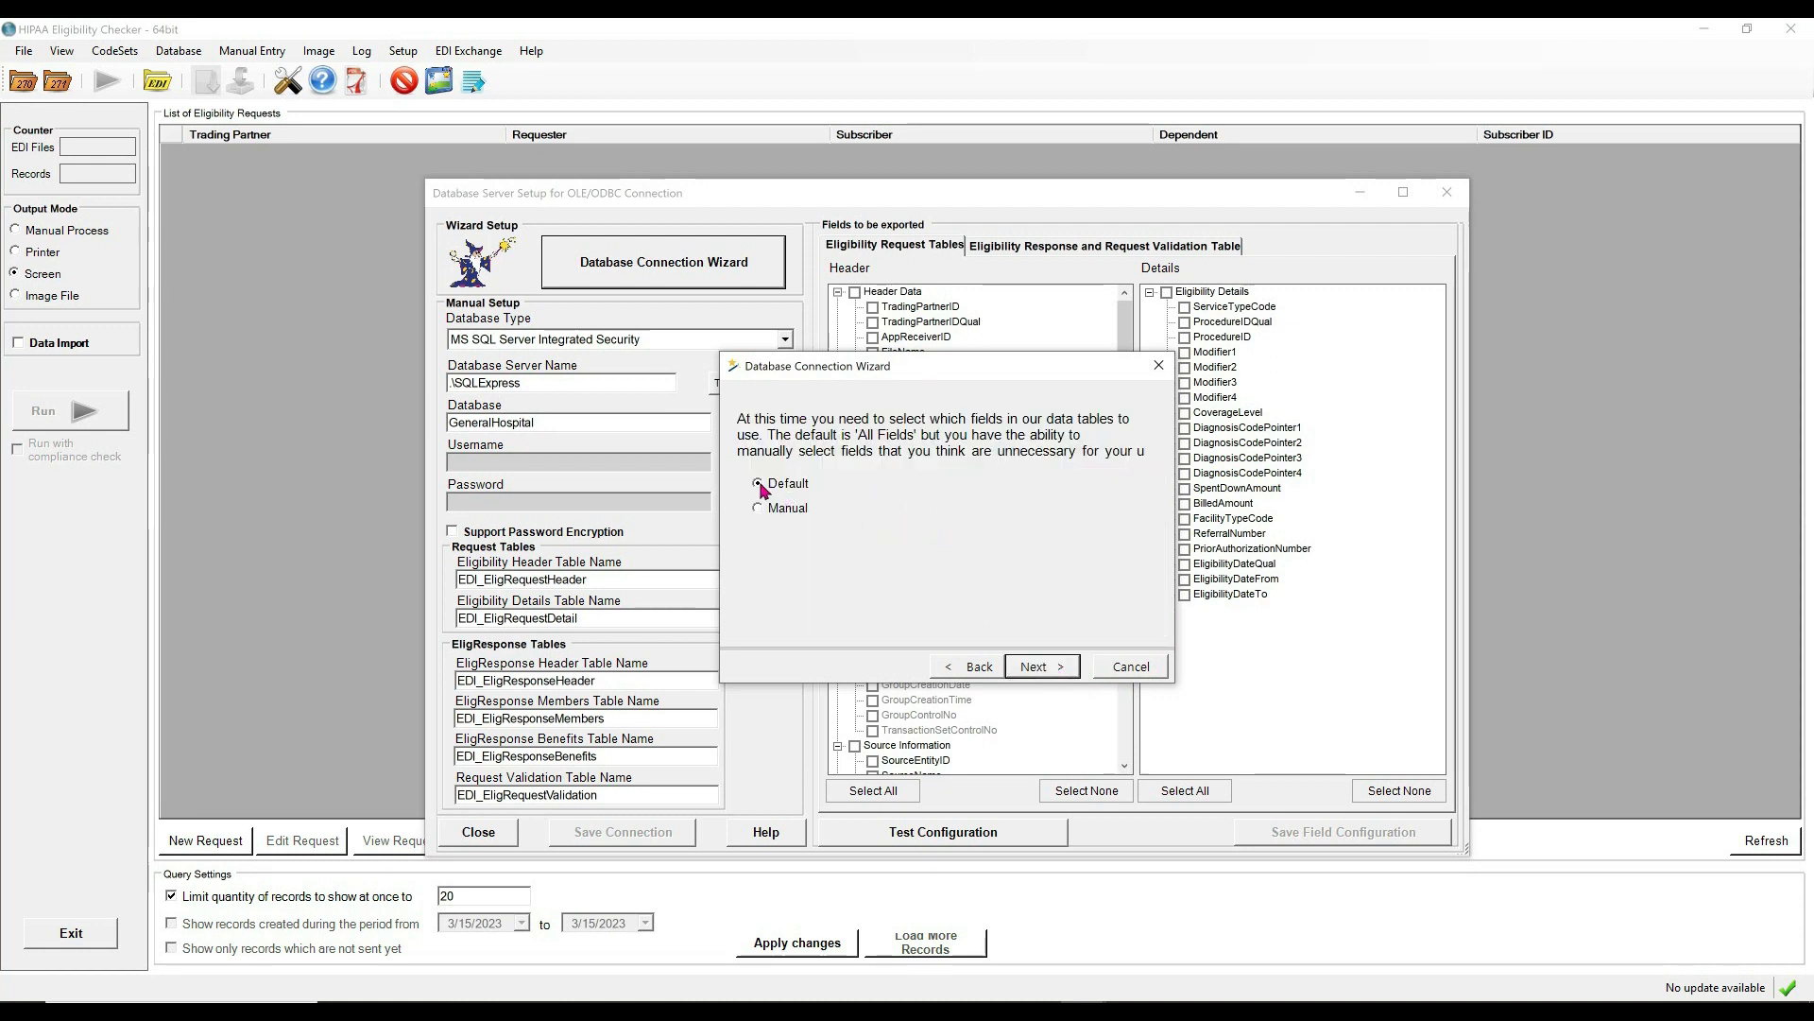
{"action": "left_click", "coordinate": [1040, 667]}
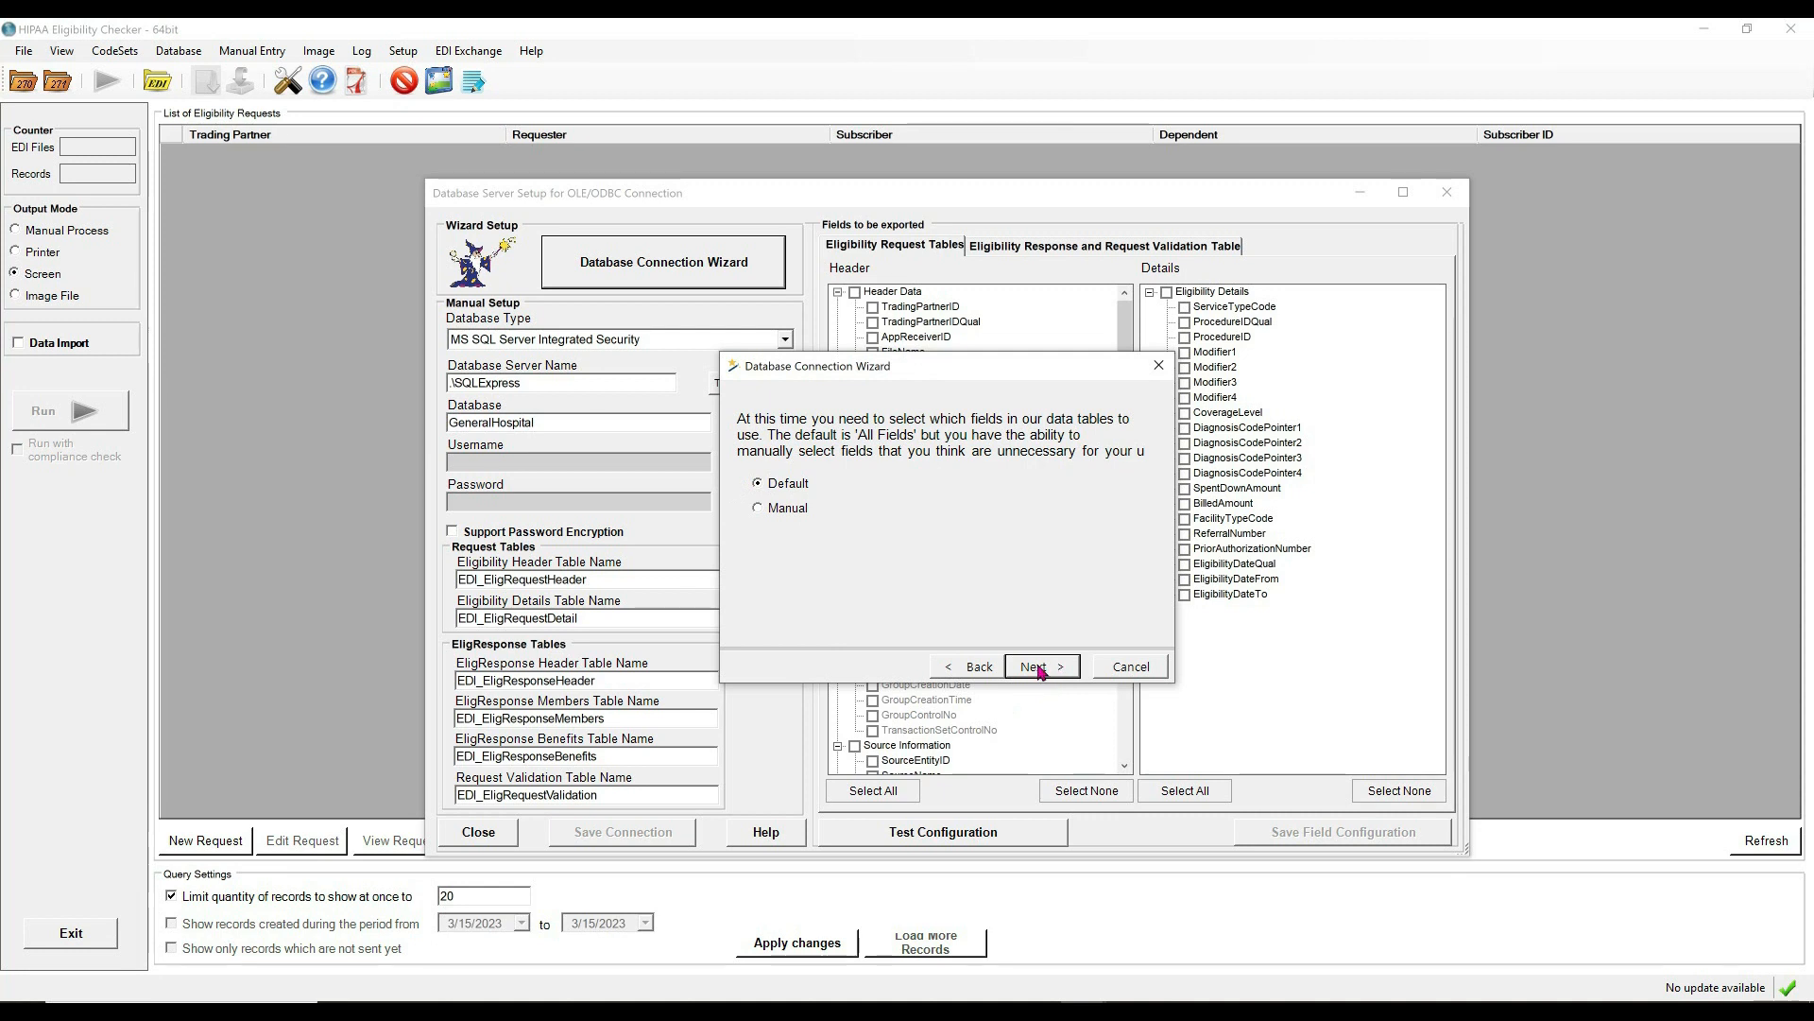
{"action": "left_click", "coordinate": [758, 562]}
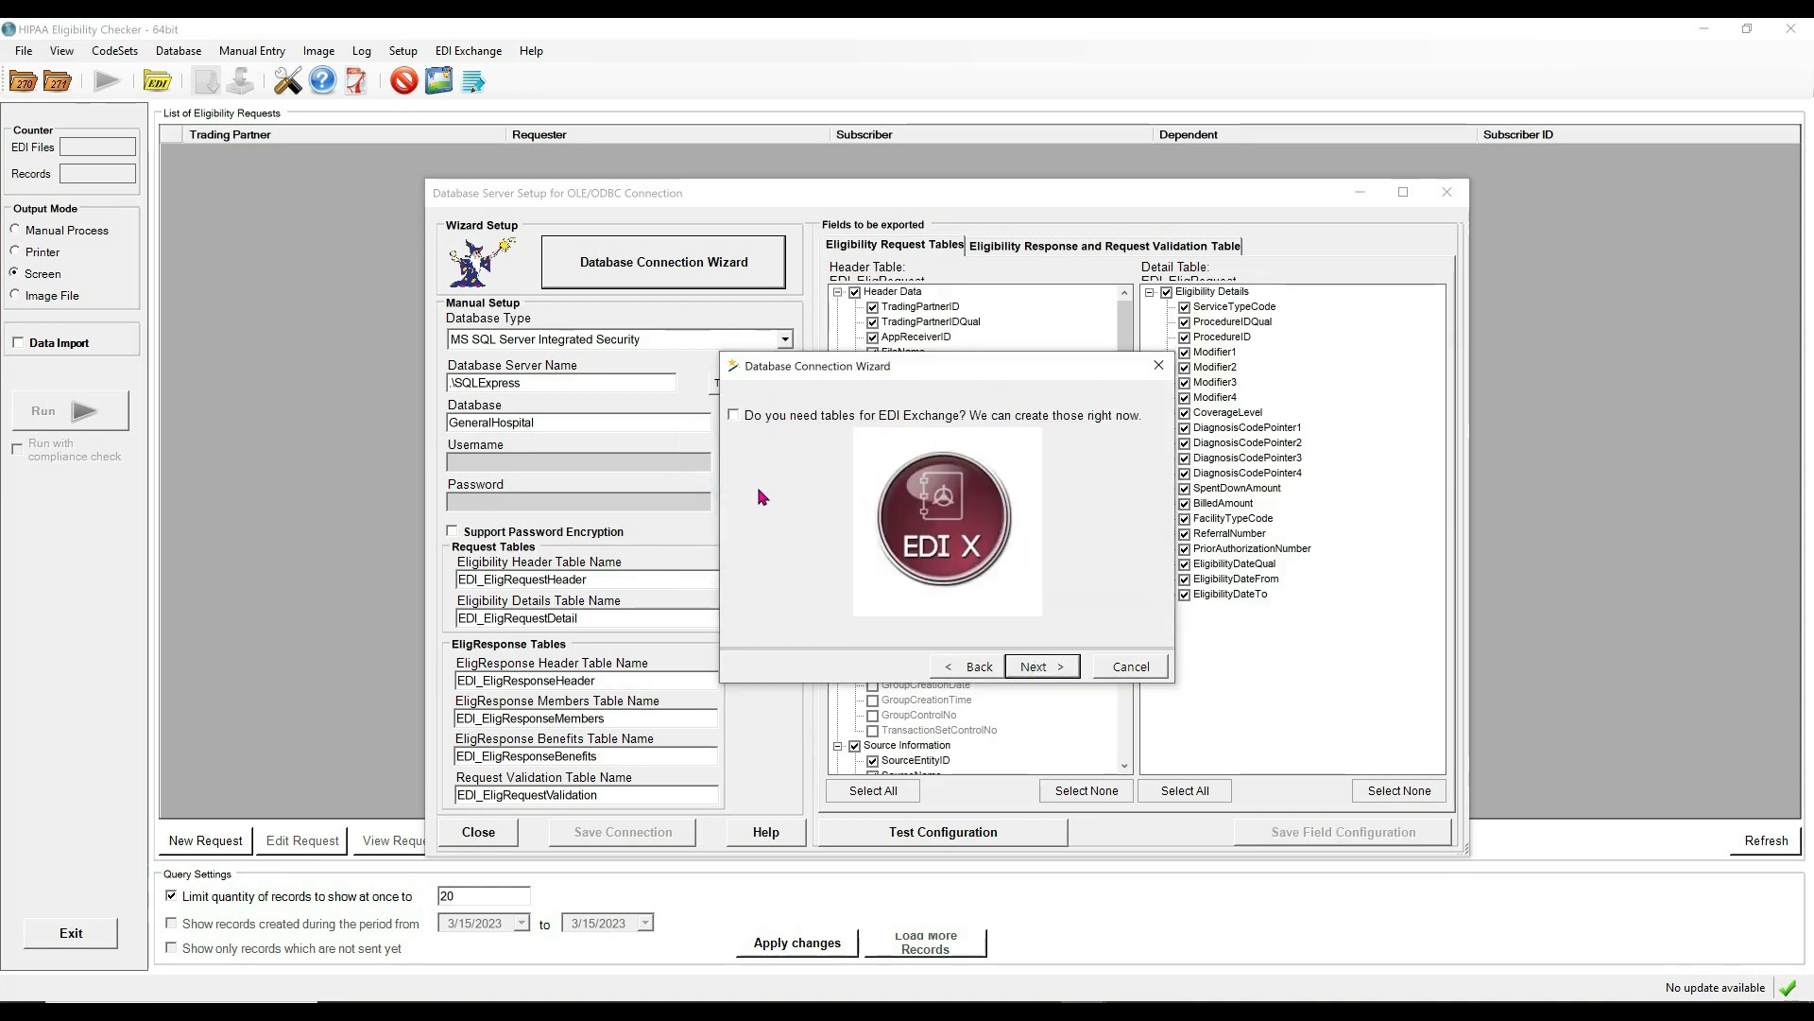
Create the five EDI Exchange tables, leave 999 tables unchecked, and close the finished wizard.
{"action": "left_click", "coordinate": [736, 416]}
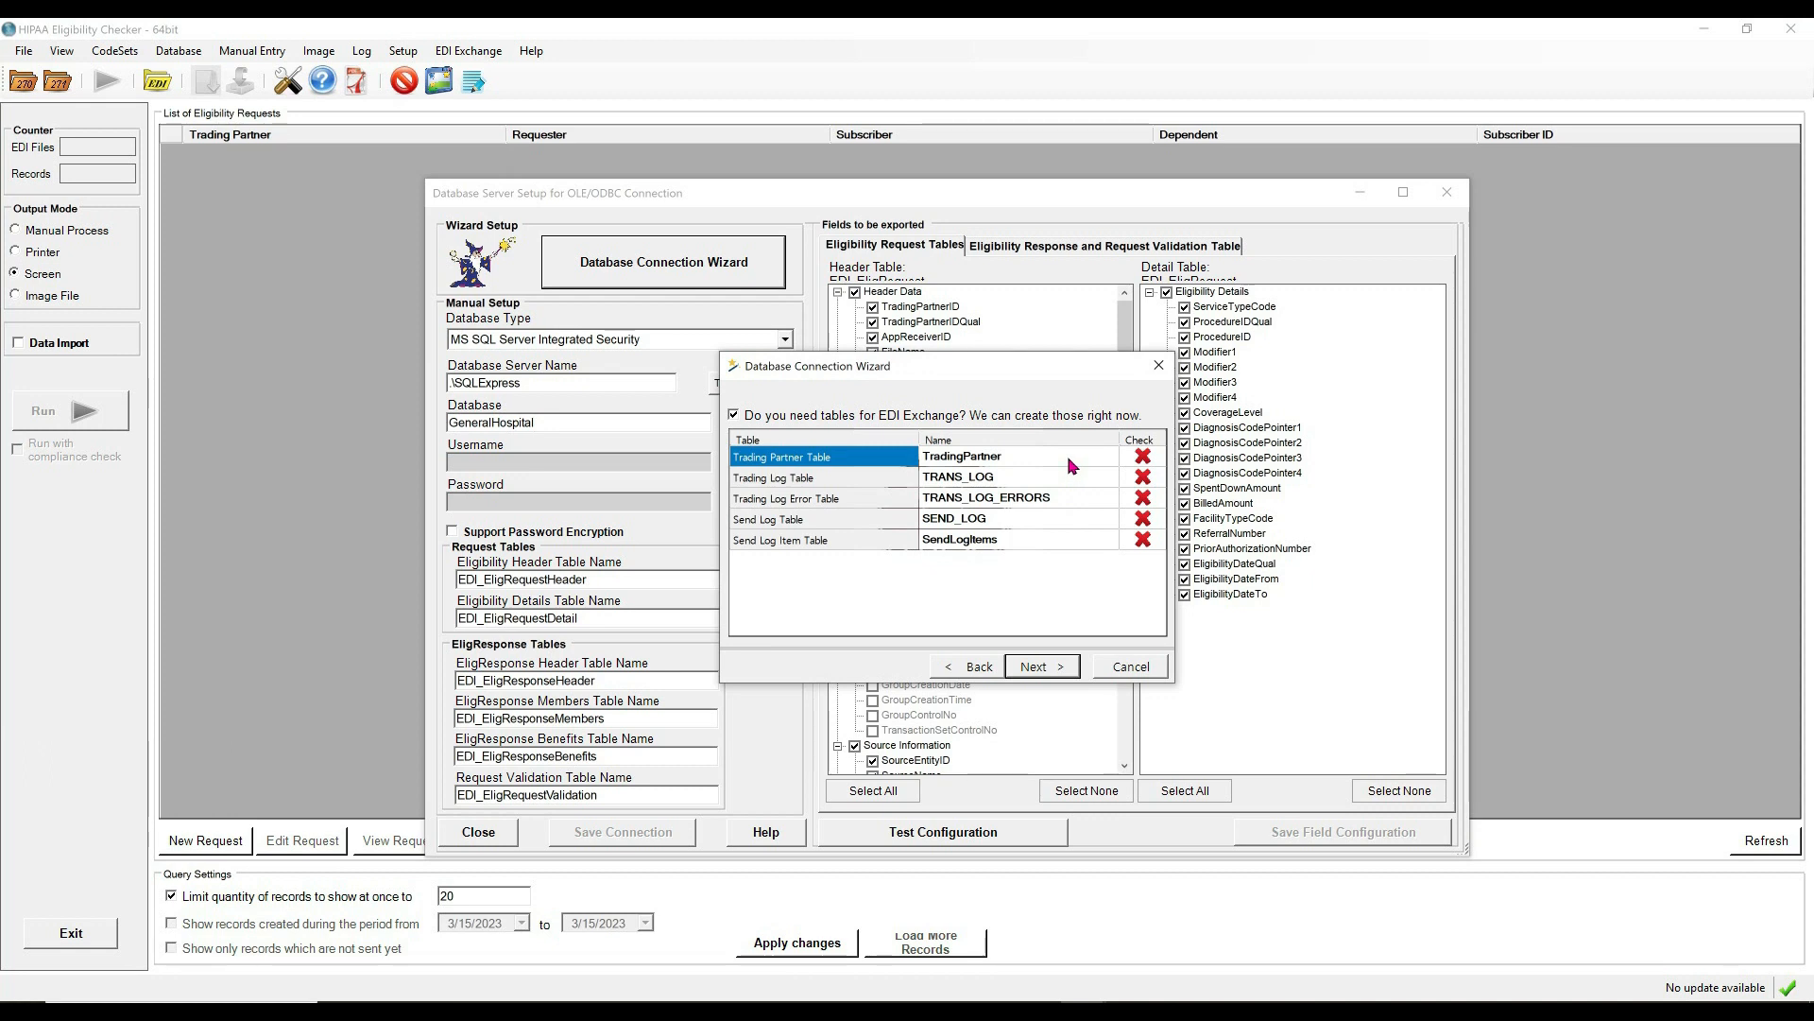
{"action": "left_click", "coordinate": [1057, 667]}
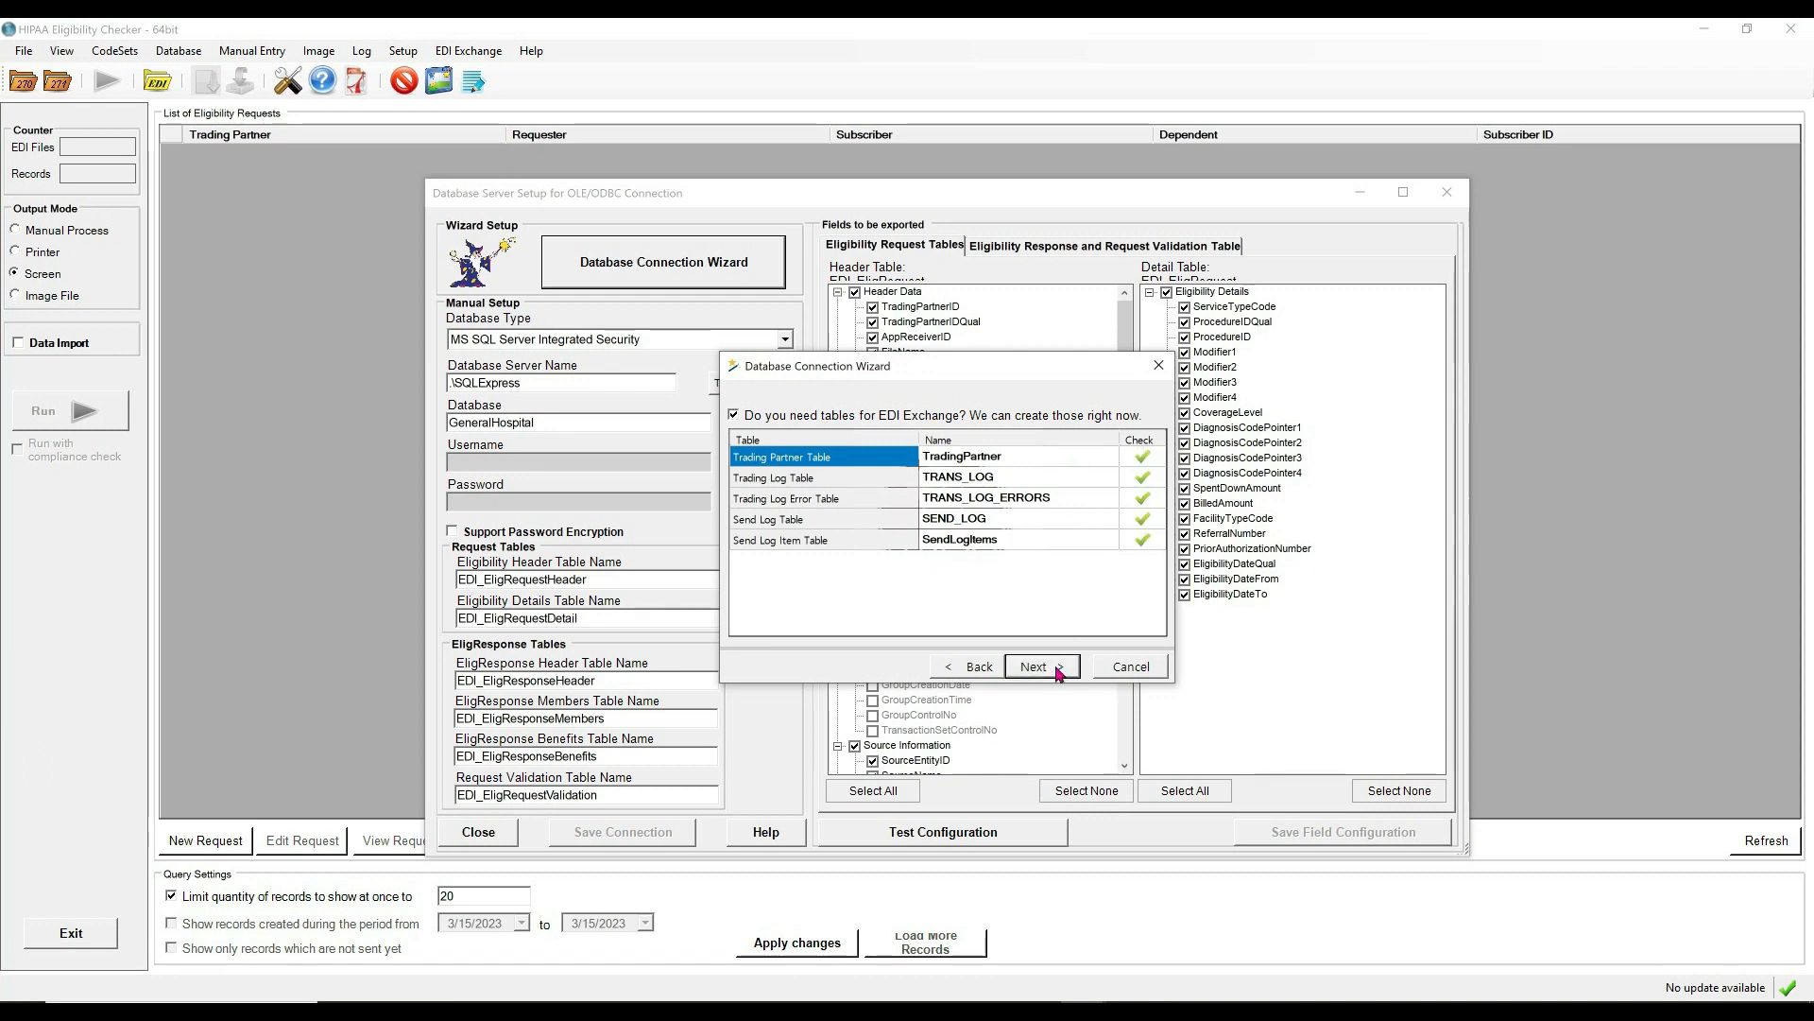
{"action": "left_click", "coordinate": [1057, 668]}
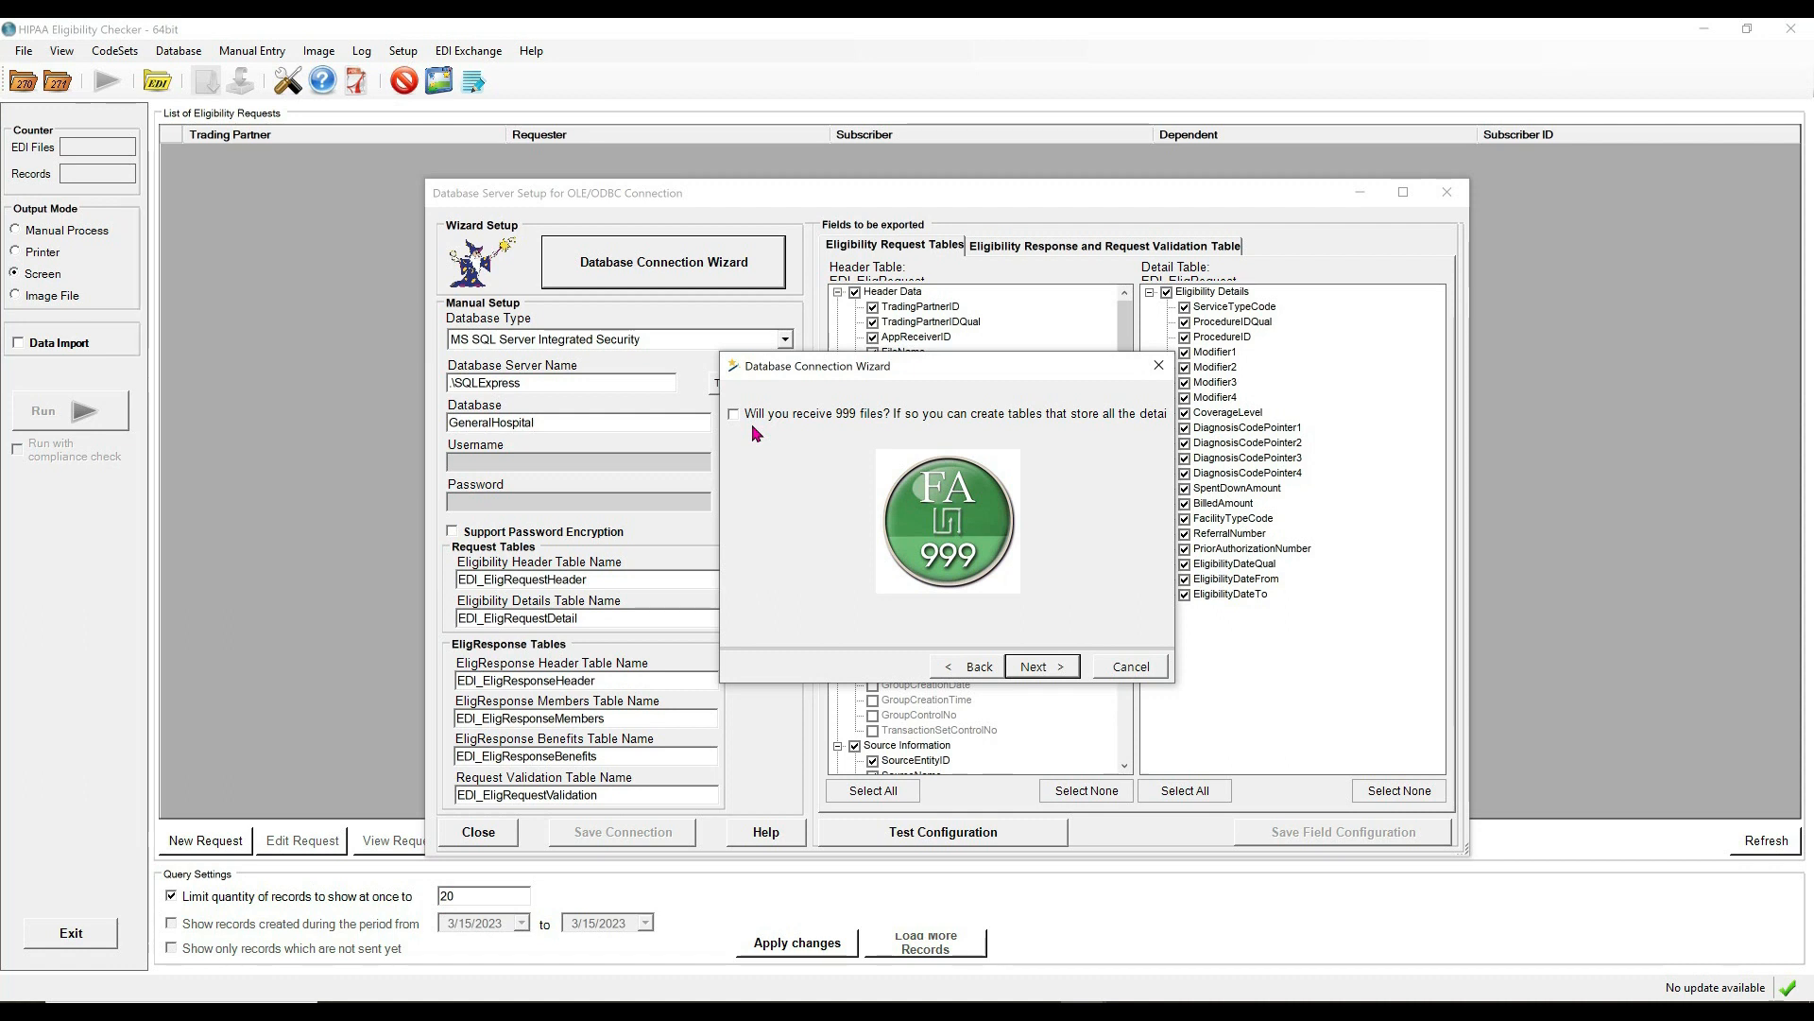
{"action": "left_click", "coordinate": [1059, 669]}
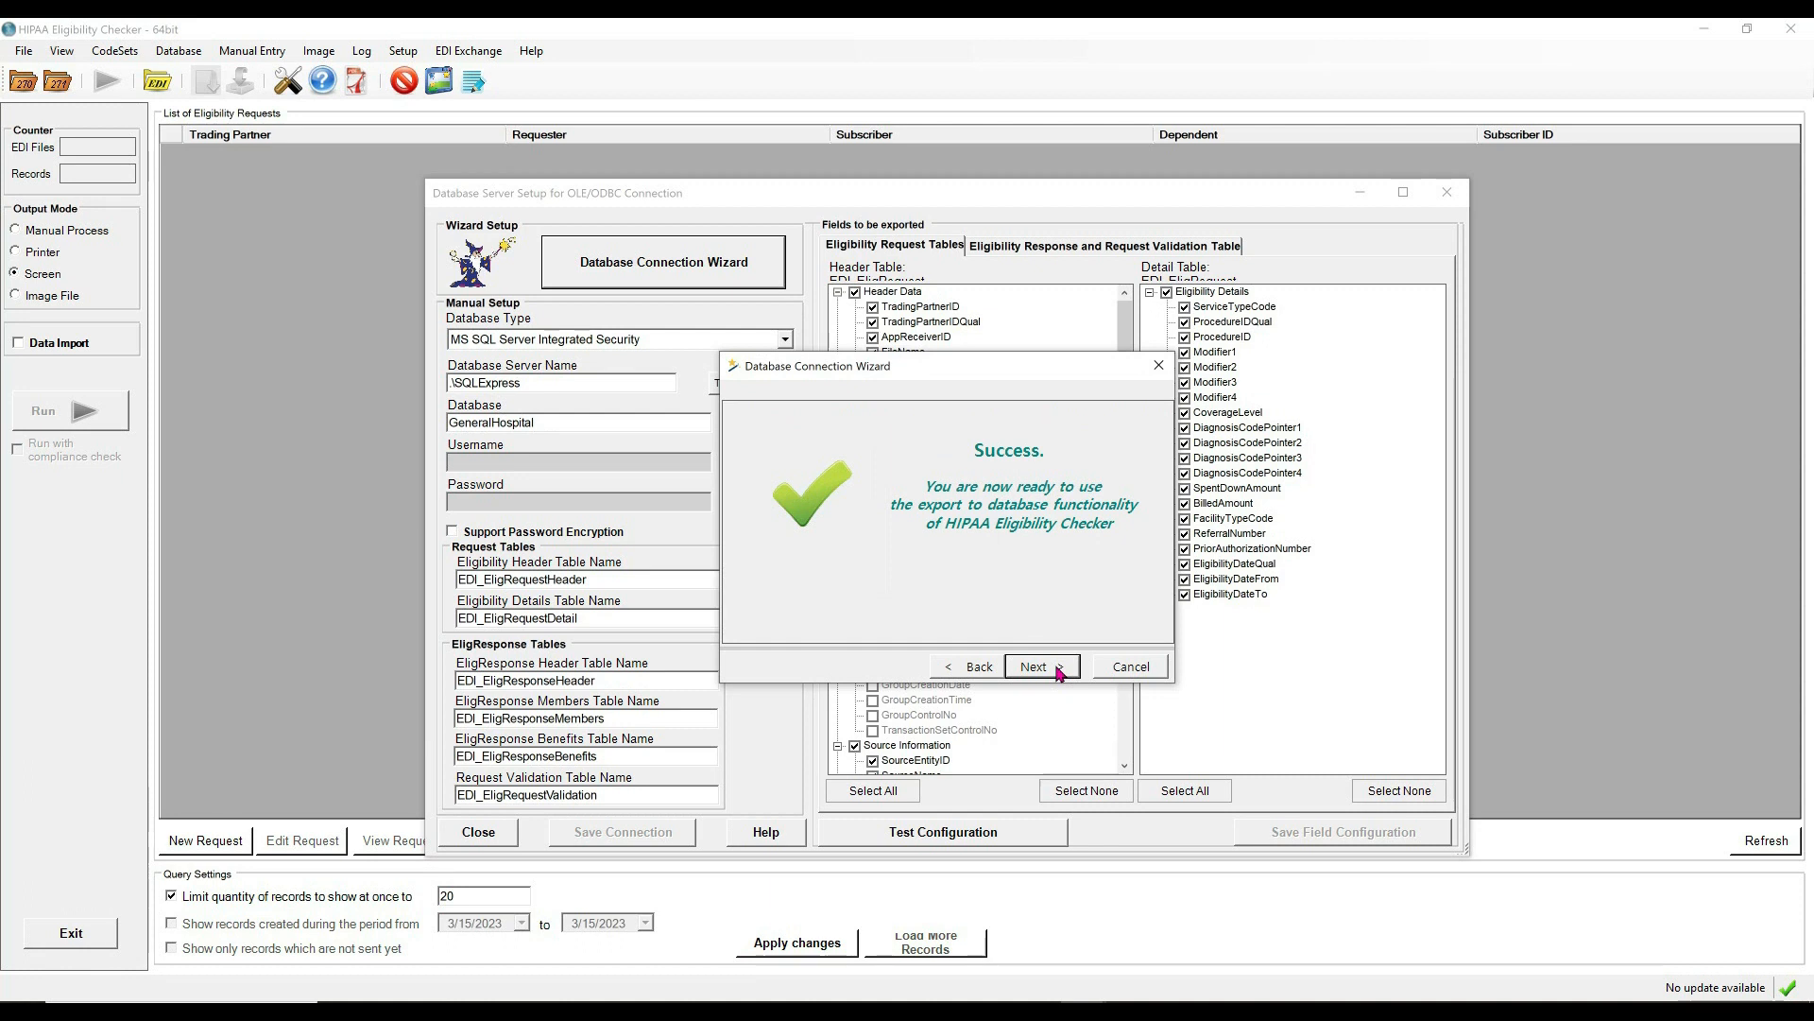
{"action": "left_click", "coordinate": [1058, 667]}
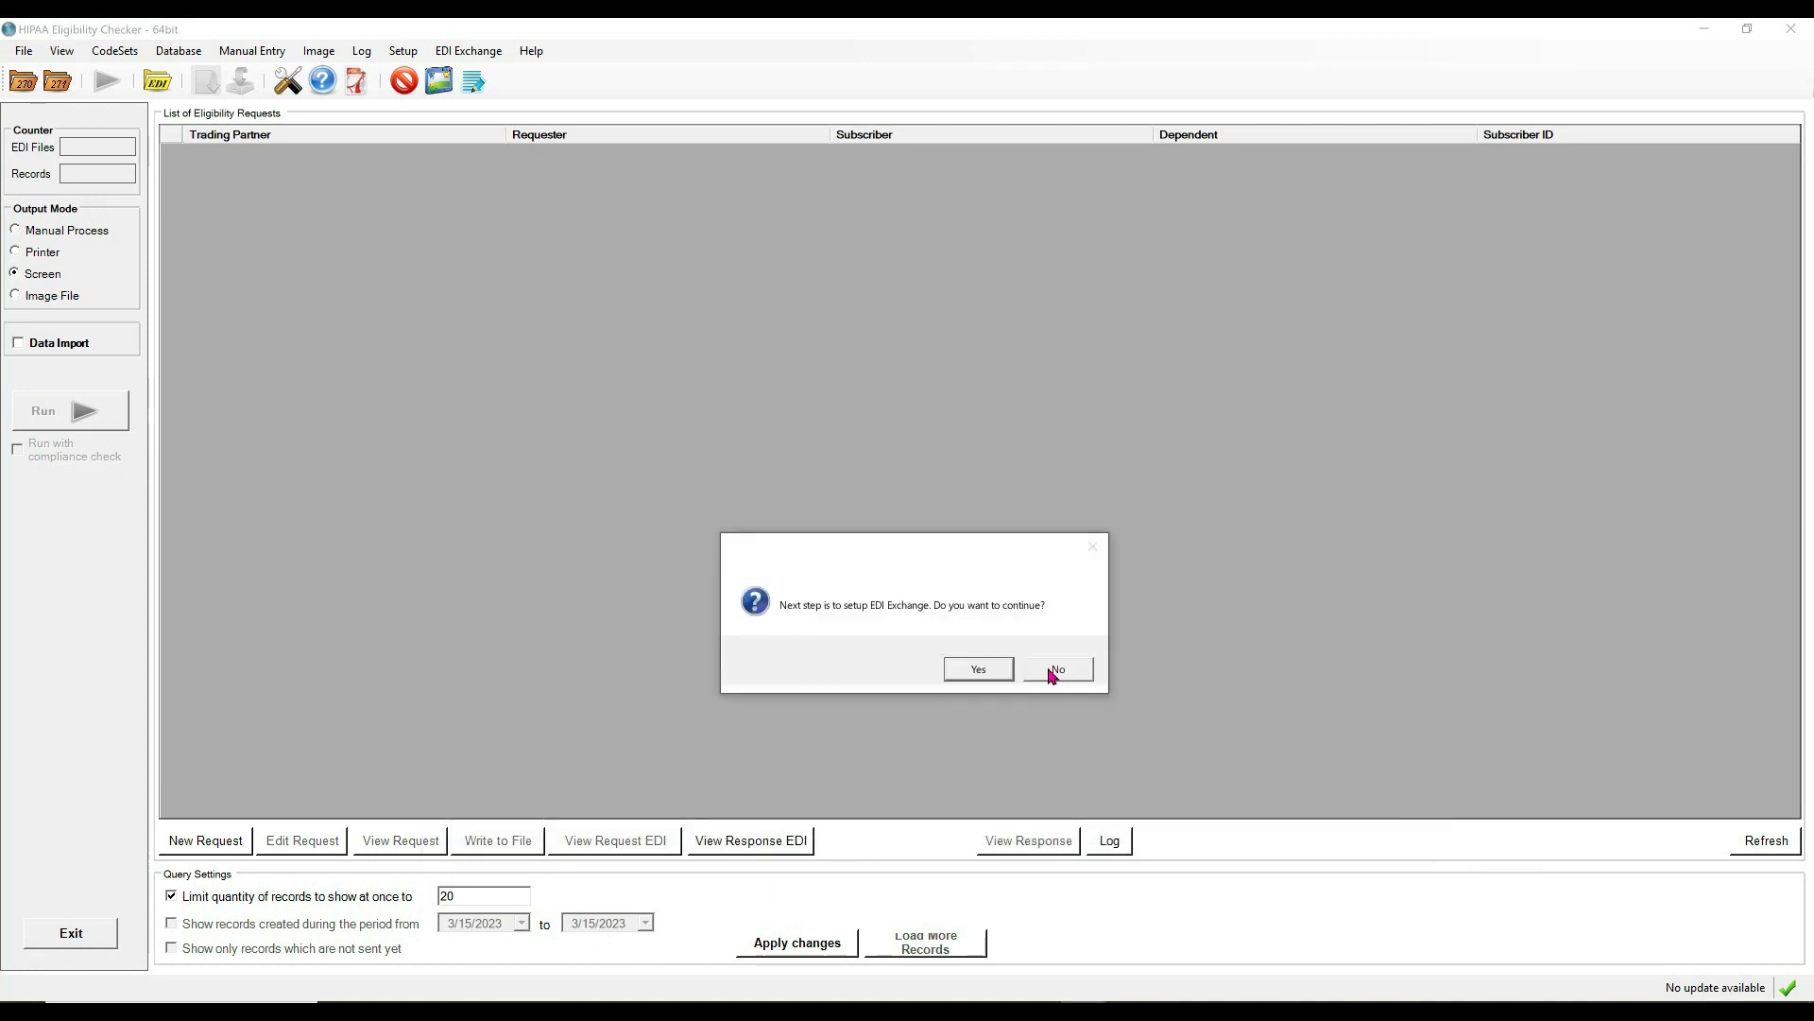
Decline EDI Exchange setup for now and open Setup > Application Setup.
{"action": "left_click", "coordinate": [1052, 671]}
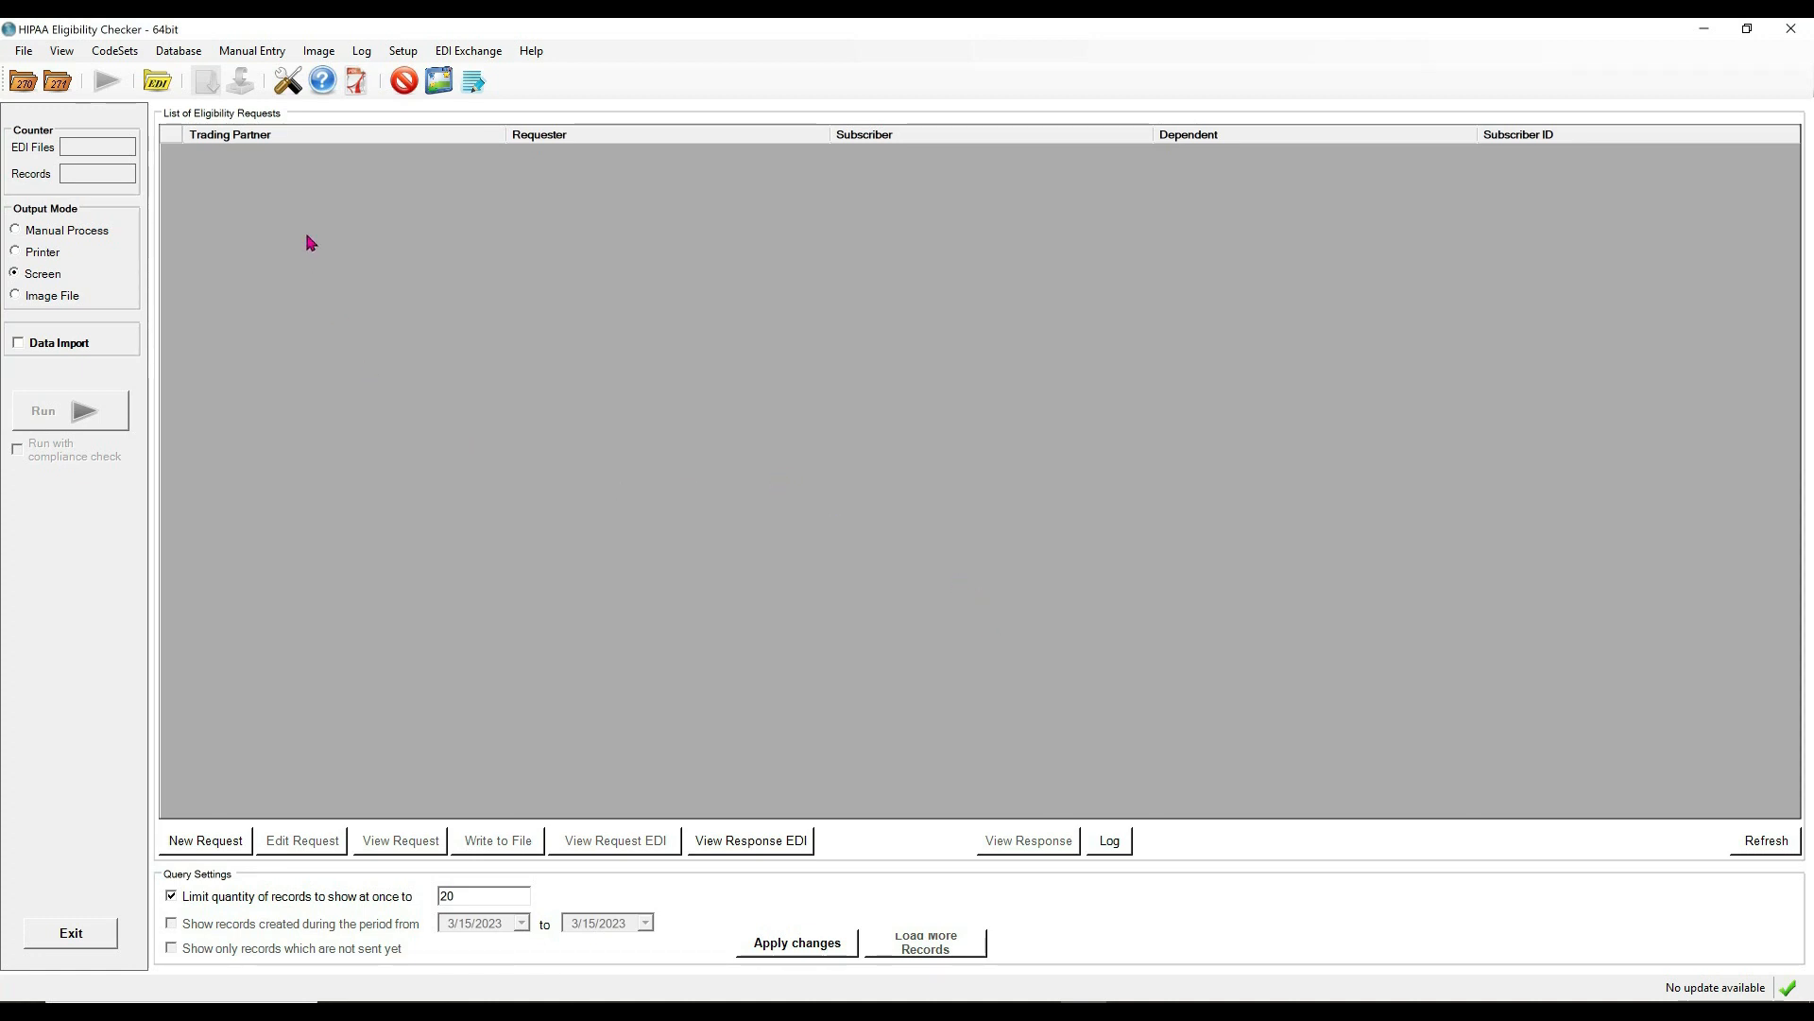
{"action": "left_click", "coordinate": [288, 83]}
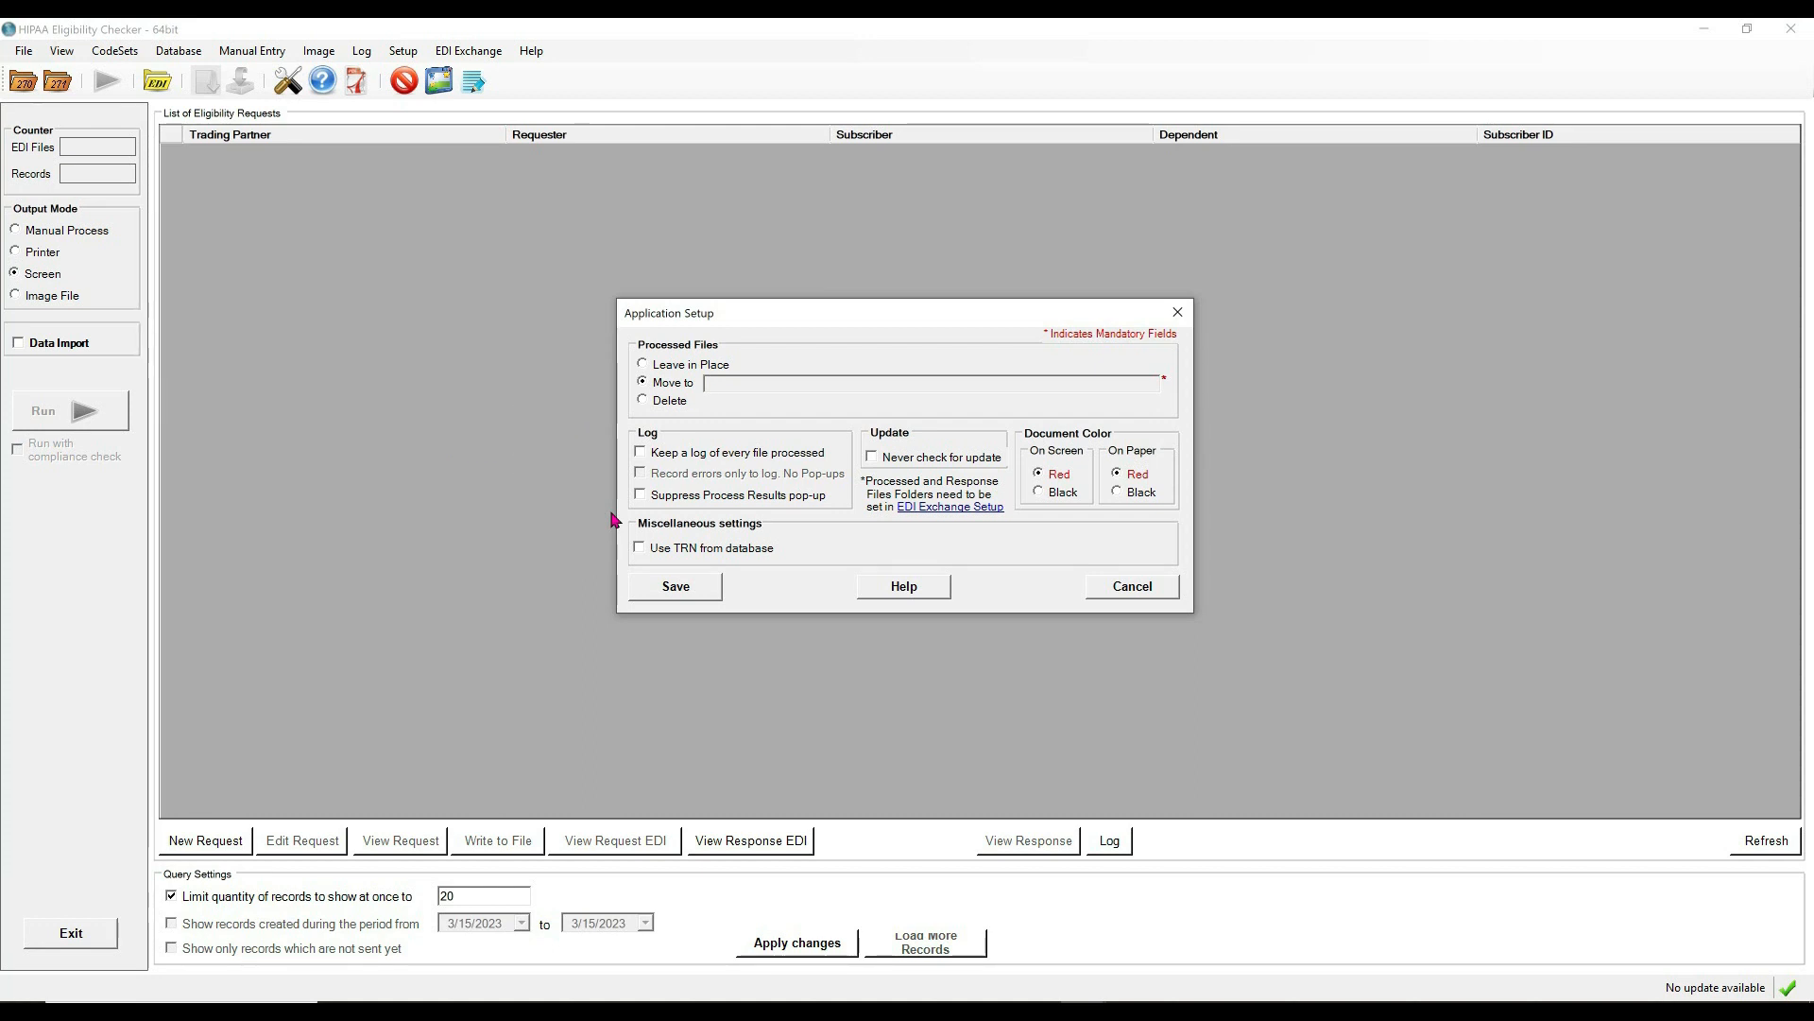
Enable 'Keep a log' with errors only, dismiss the folder warning, and close Application Setup.
{"action": "left_click", "coordinate": [642, 454]}
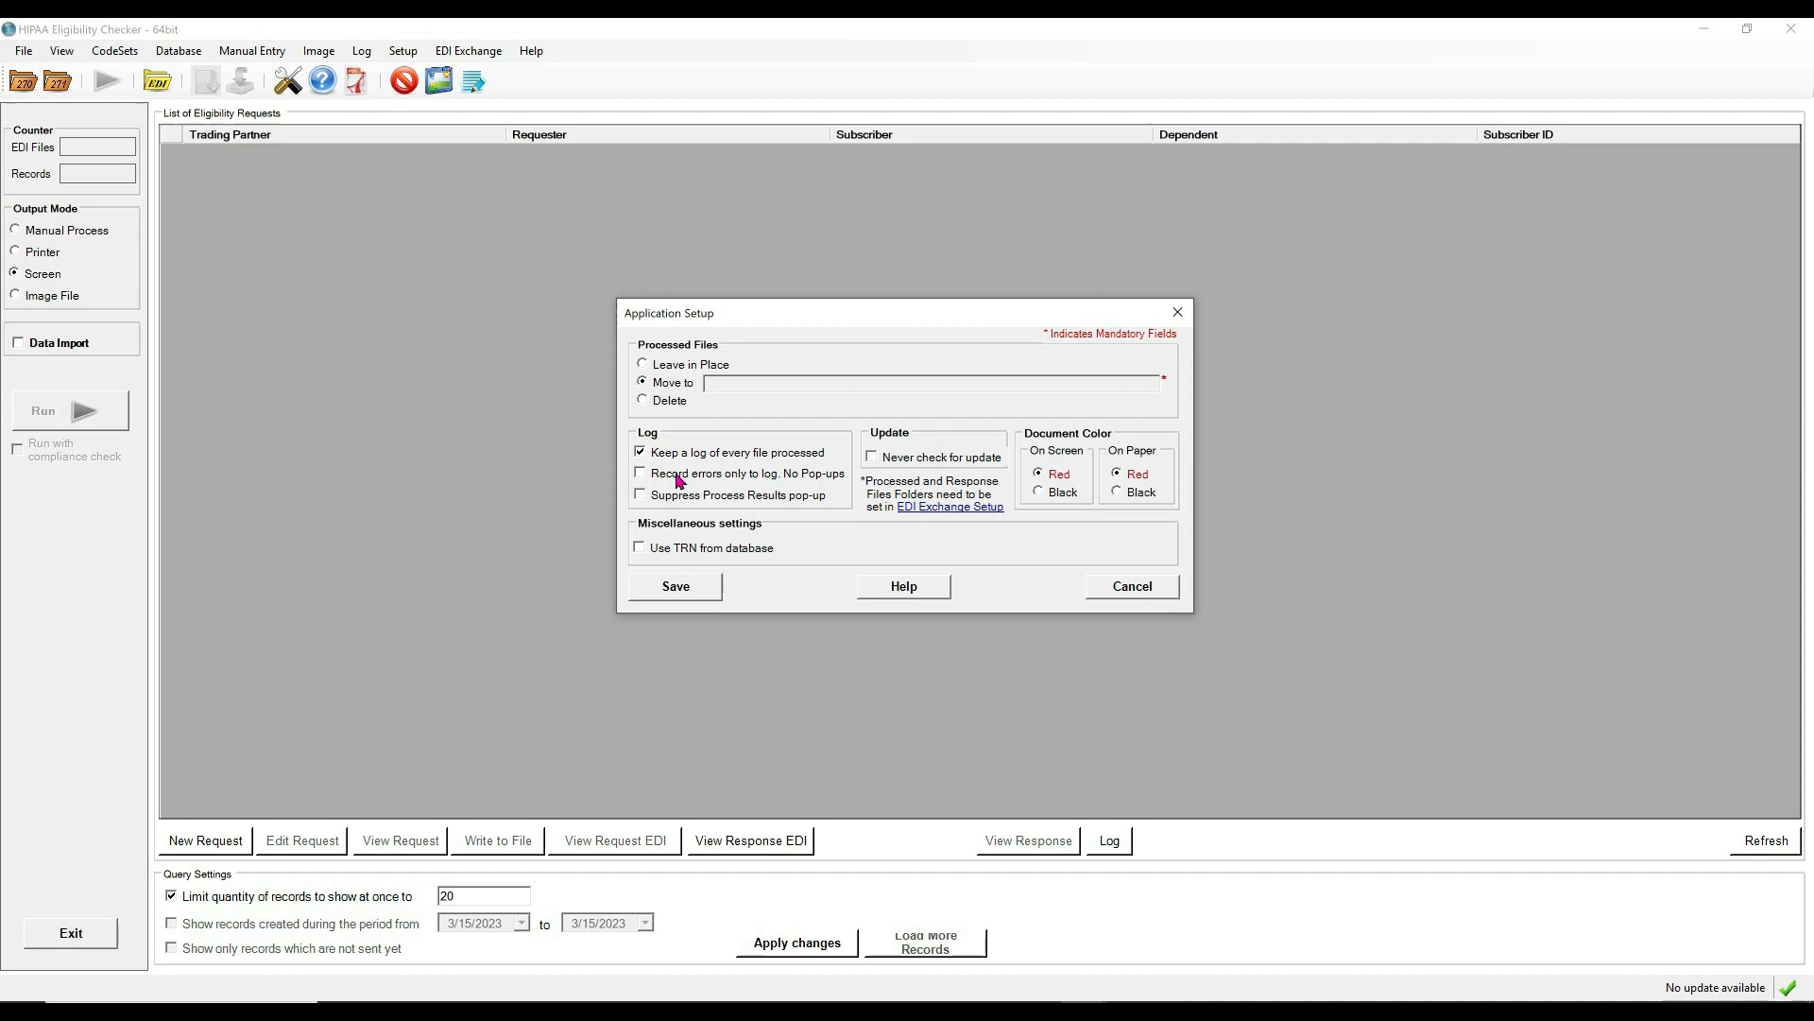
{"action": "left_click", "coordinate": [642, 472]}
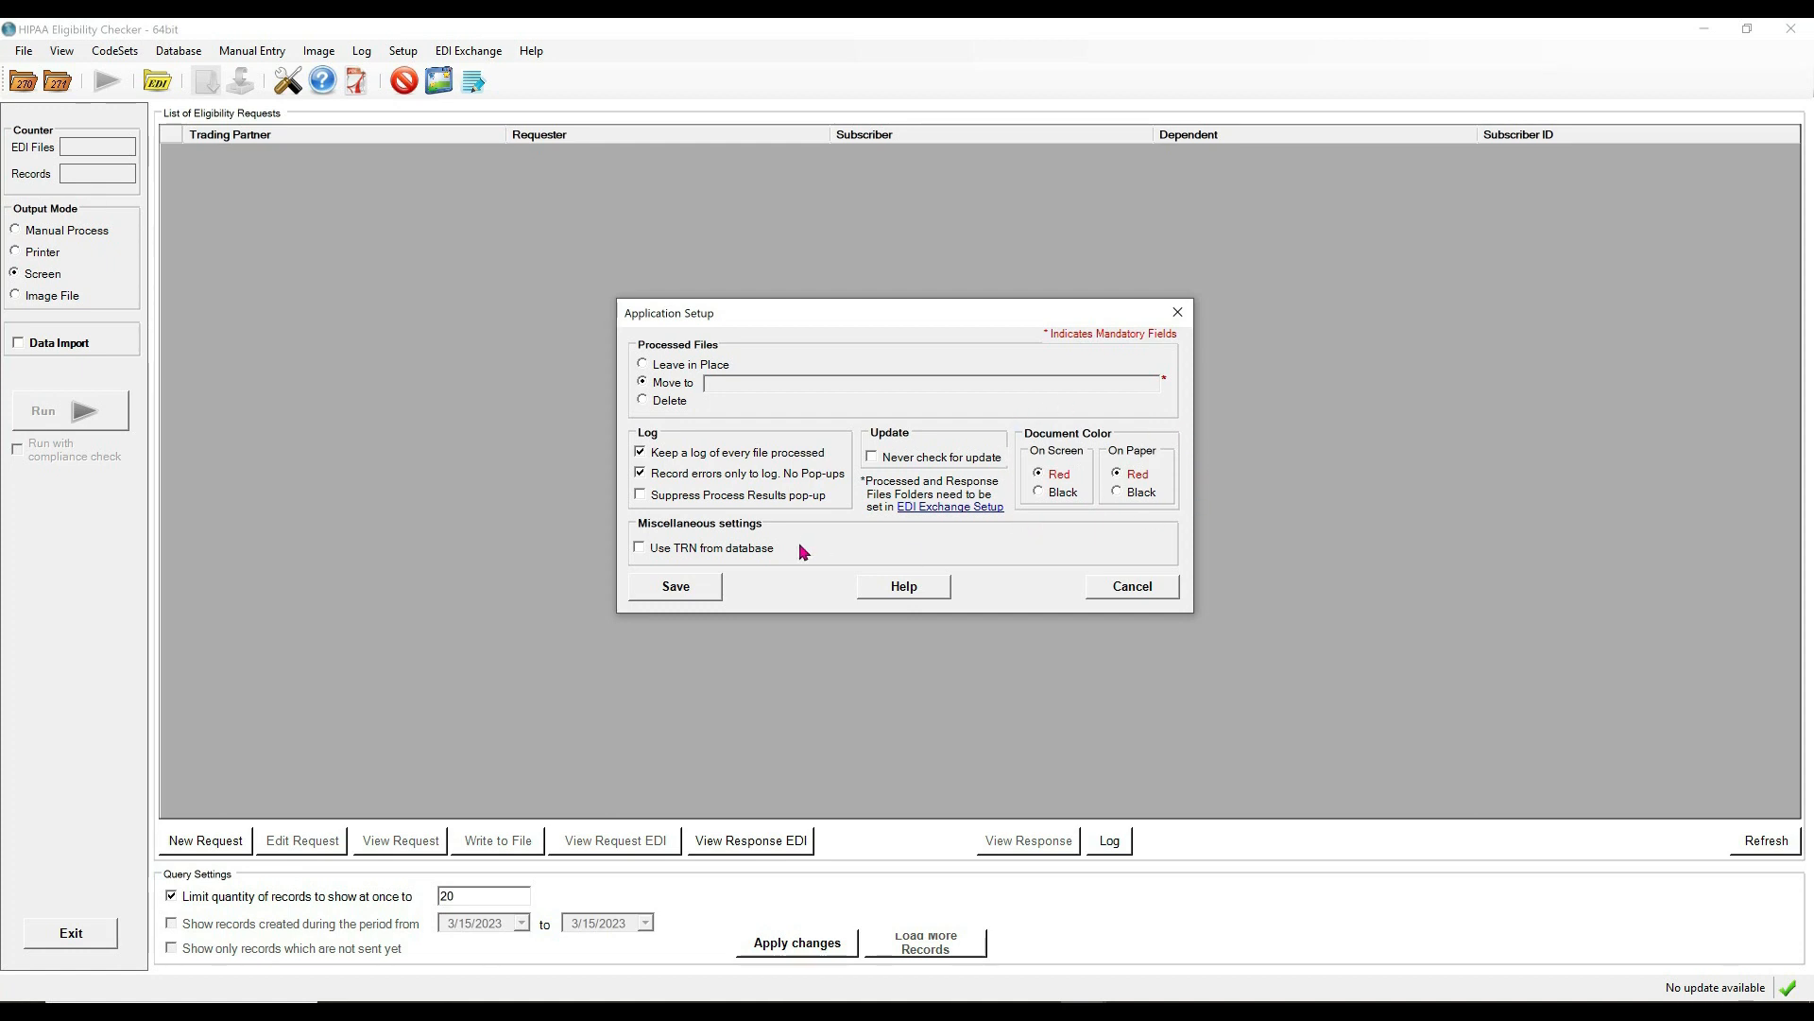
{"action": "left_click", "coordinate": [650, 594]}
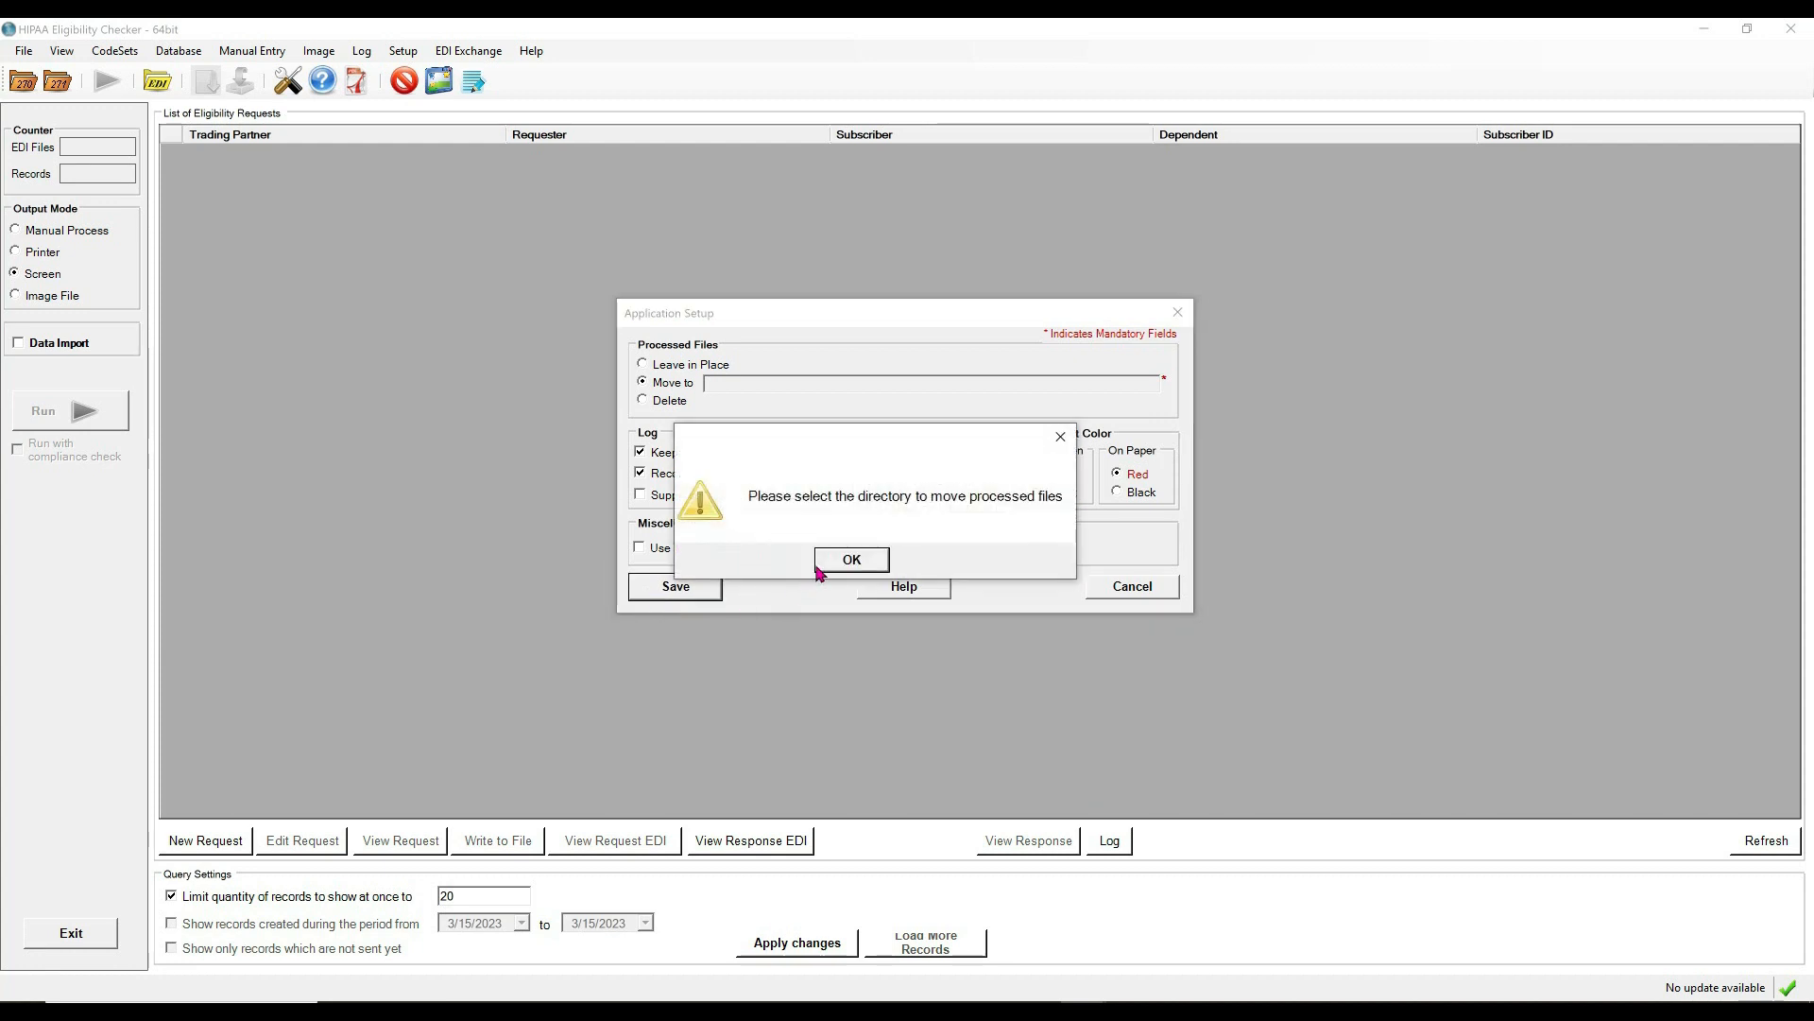
{"action": "left_click", "coordinate": [850, 563]}
{"action": "key", "text": "Escape"}
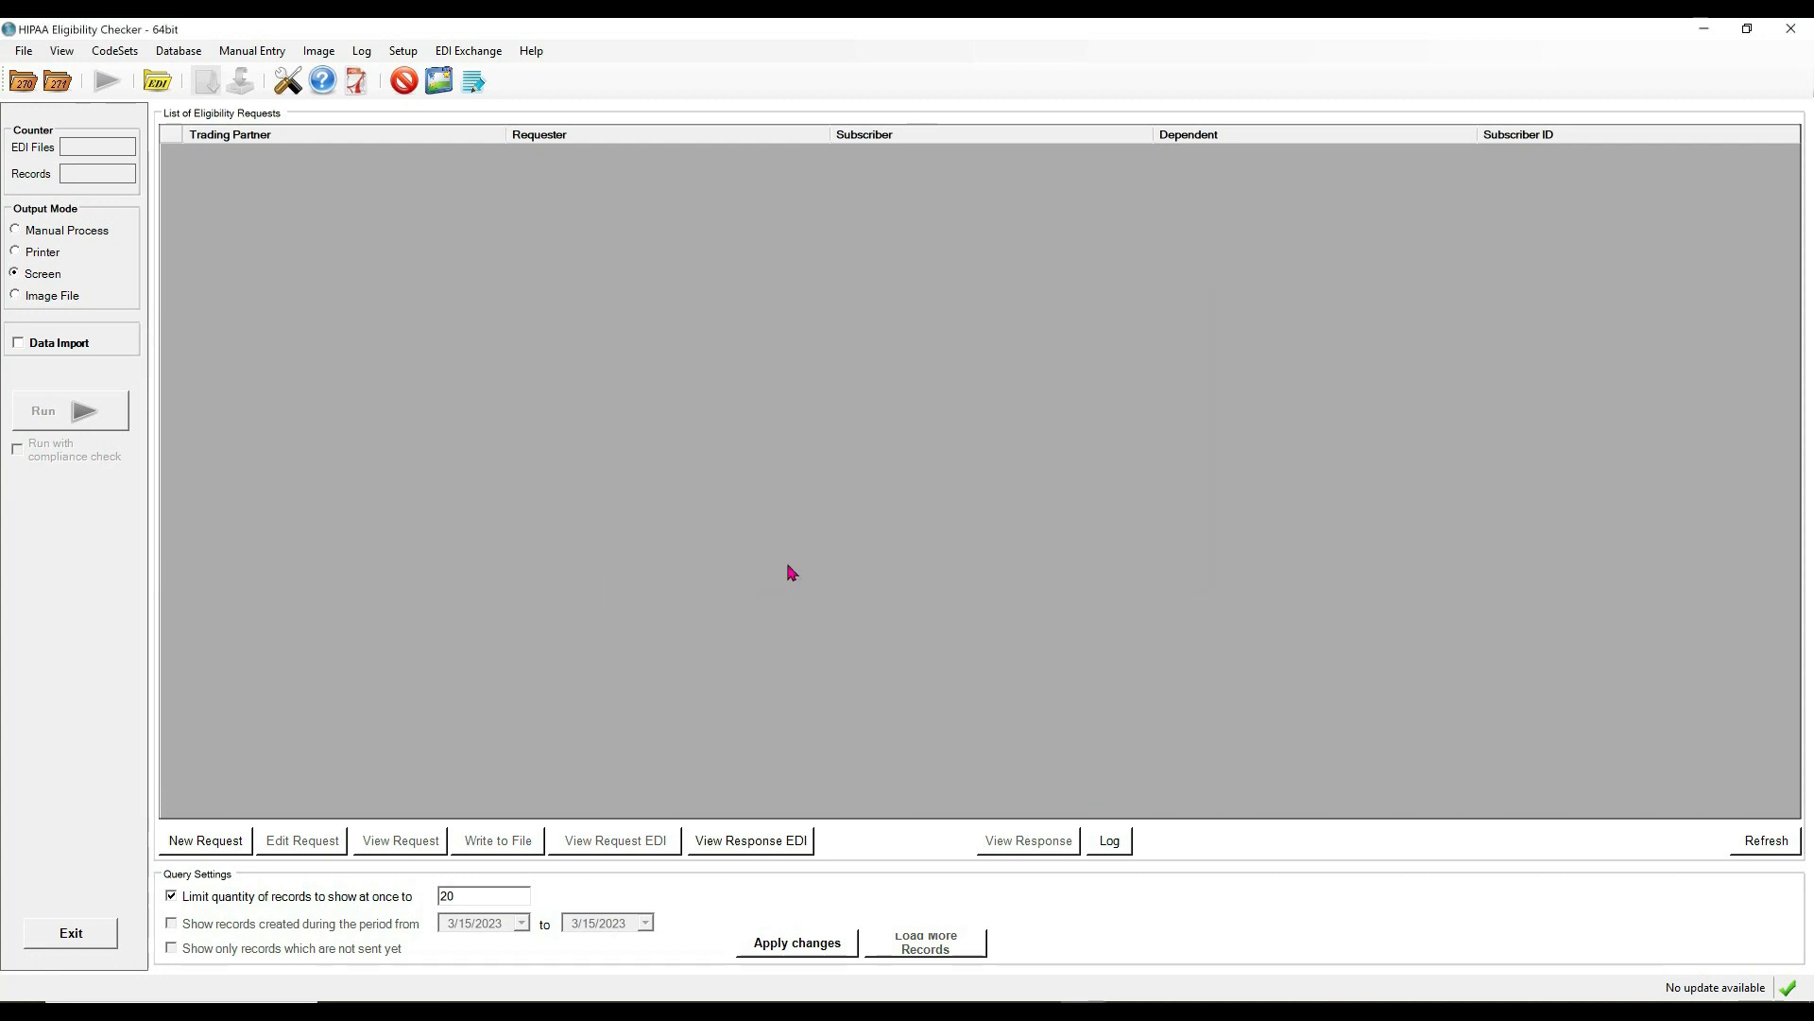
{"action": "left_click", "coordinate": [406, 53]}
In Company Setup, enter General Hospital, 100 MAIN STREET, ANYTOWN, MD, zip 20855.
{"action": "left_click", "coordinate": [457, 92]}
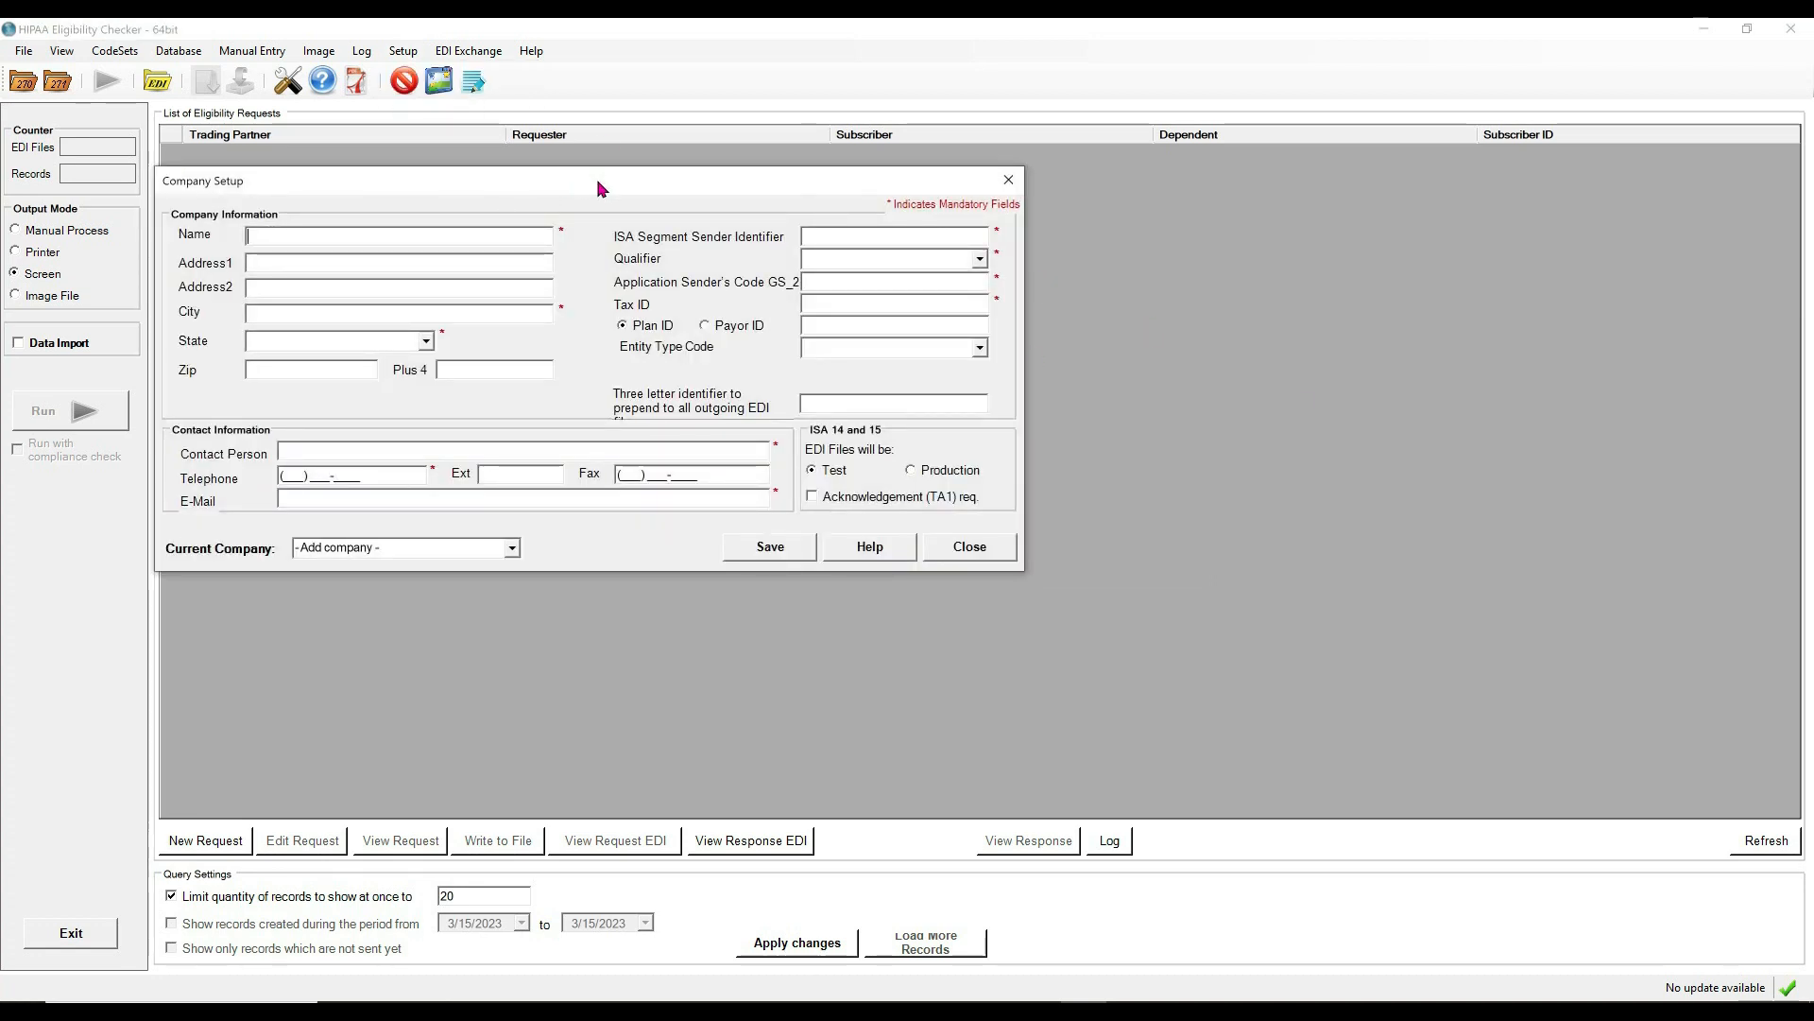
{"action": "type", "text": "General Hospital"}
{"action": "key", "text": "Tab"}
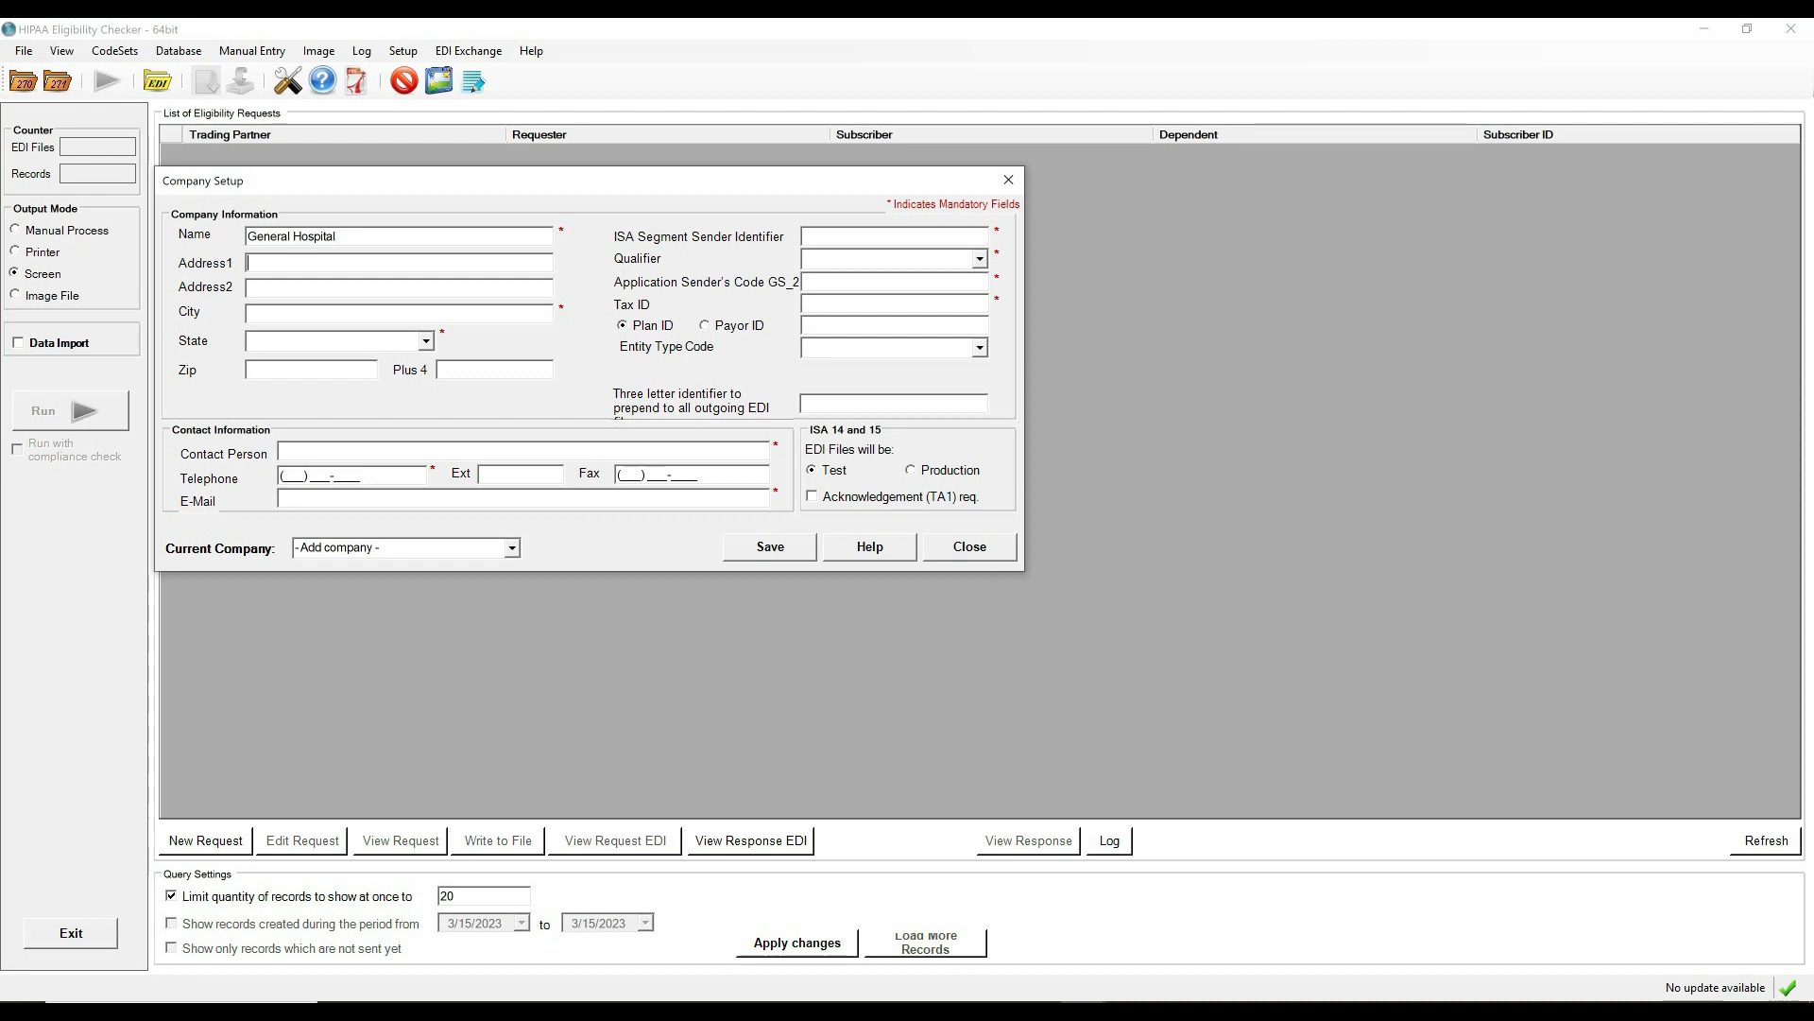
{"action": "type", "text": "100 MAIN STREET"}
{"action": "key", "text": "Tab"}
{"action": "key", "text": "Tab"}
{"action": "type", "text": "ANYTOWN"}
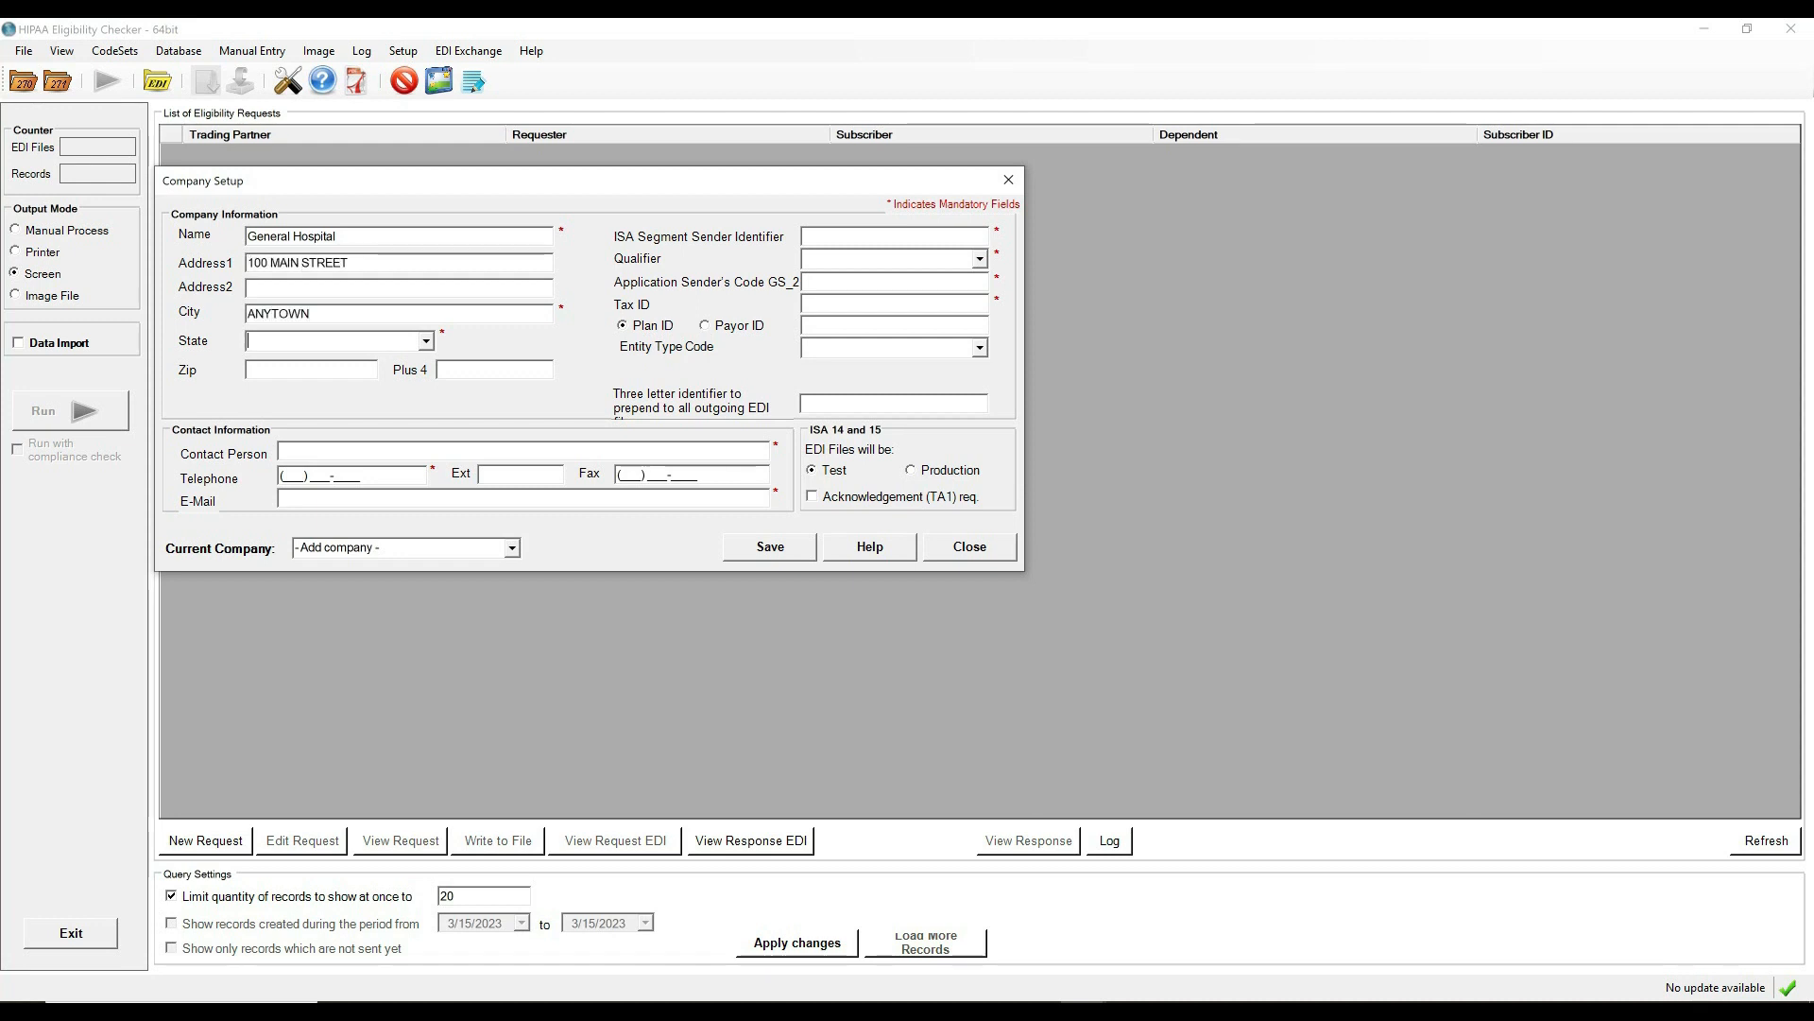
{"action": "key", "text": "Tab"}
{"action": "type", "text": "md"}
{"action": "key", "text": "Tab"}
{"action": "type", "text": "2"}
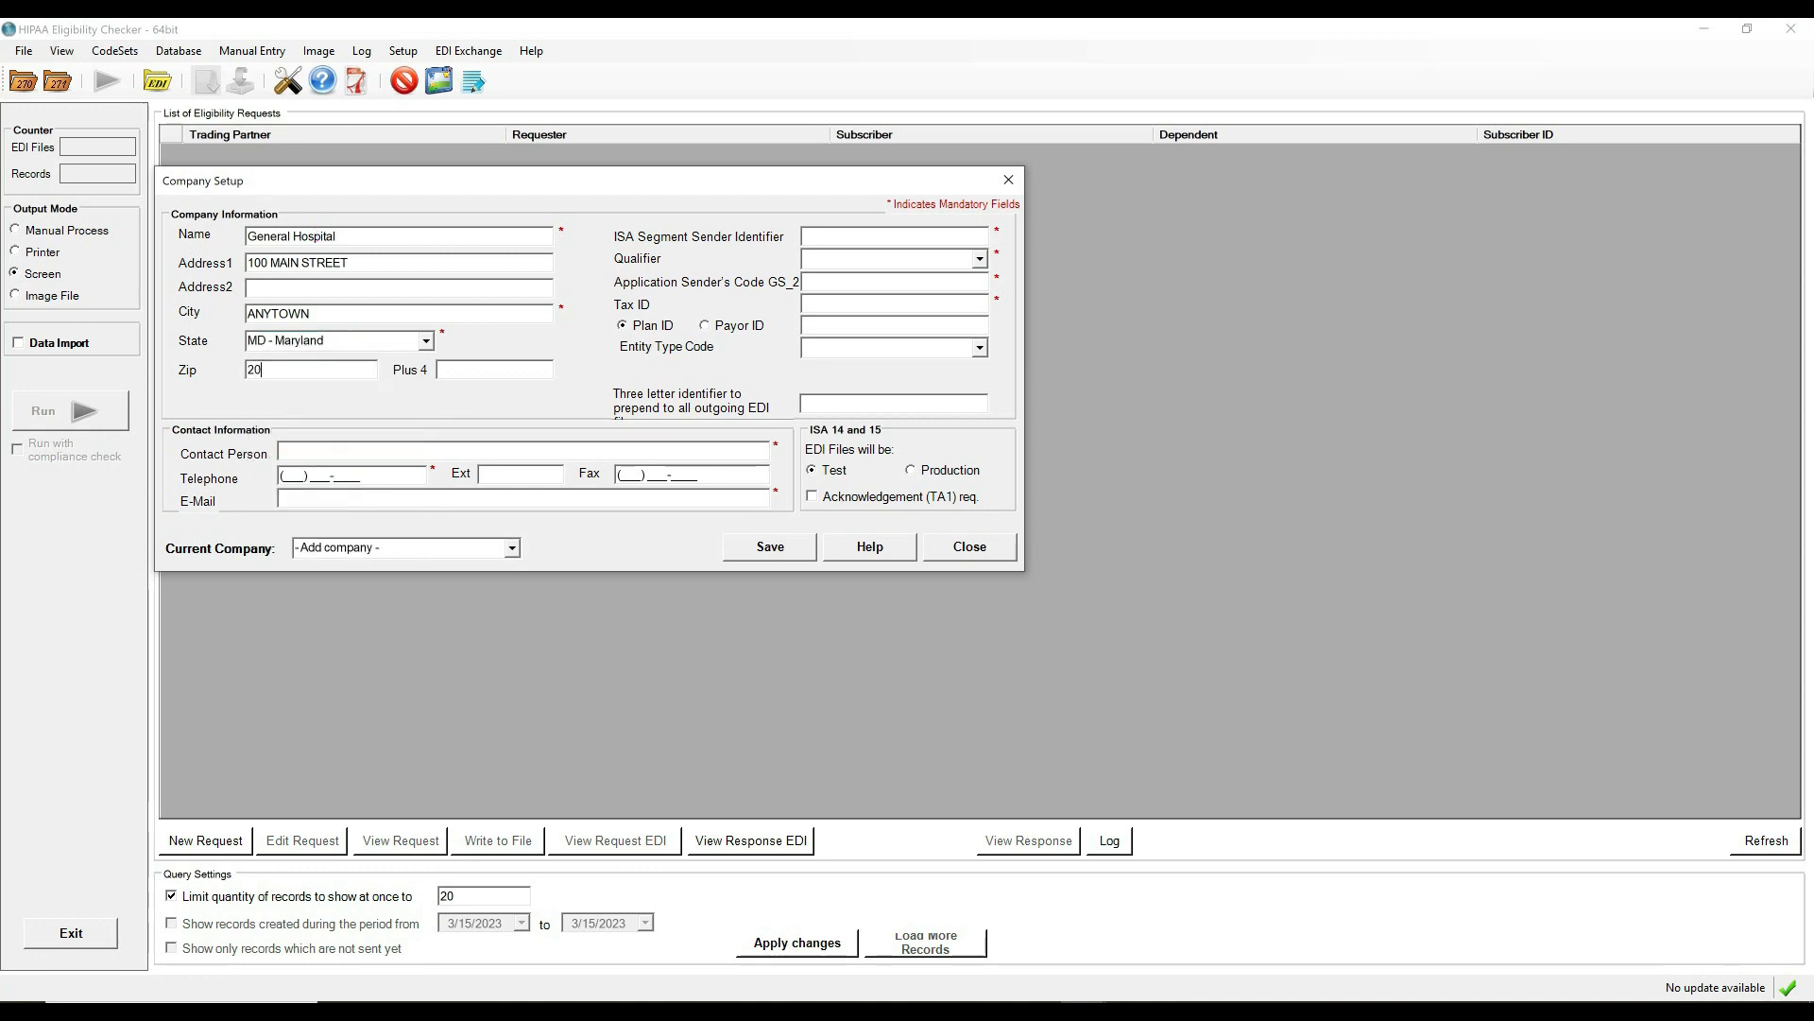
{"action": "type", "text": "0855"}
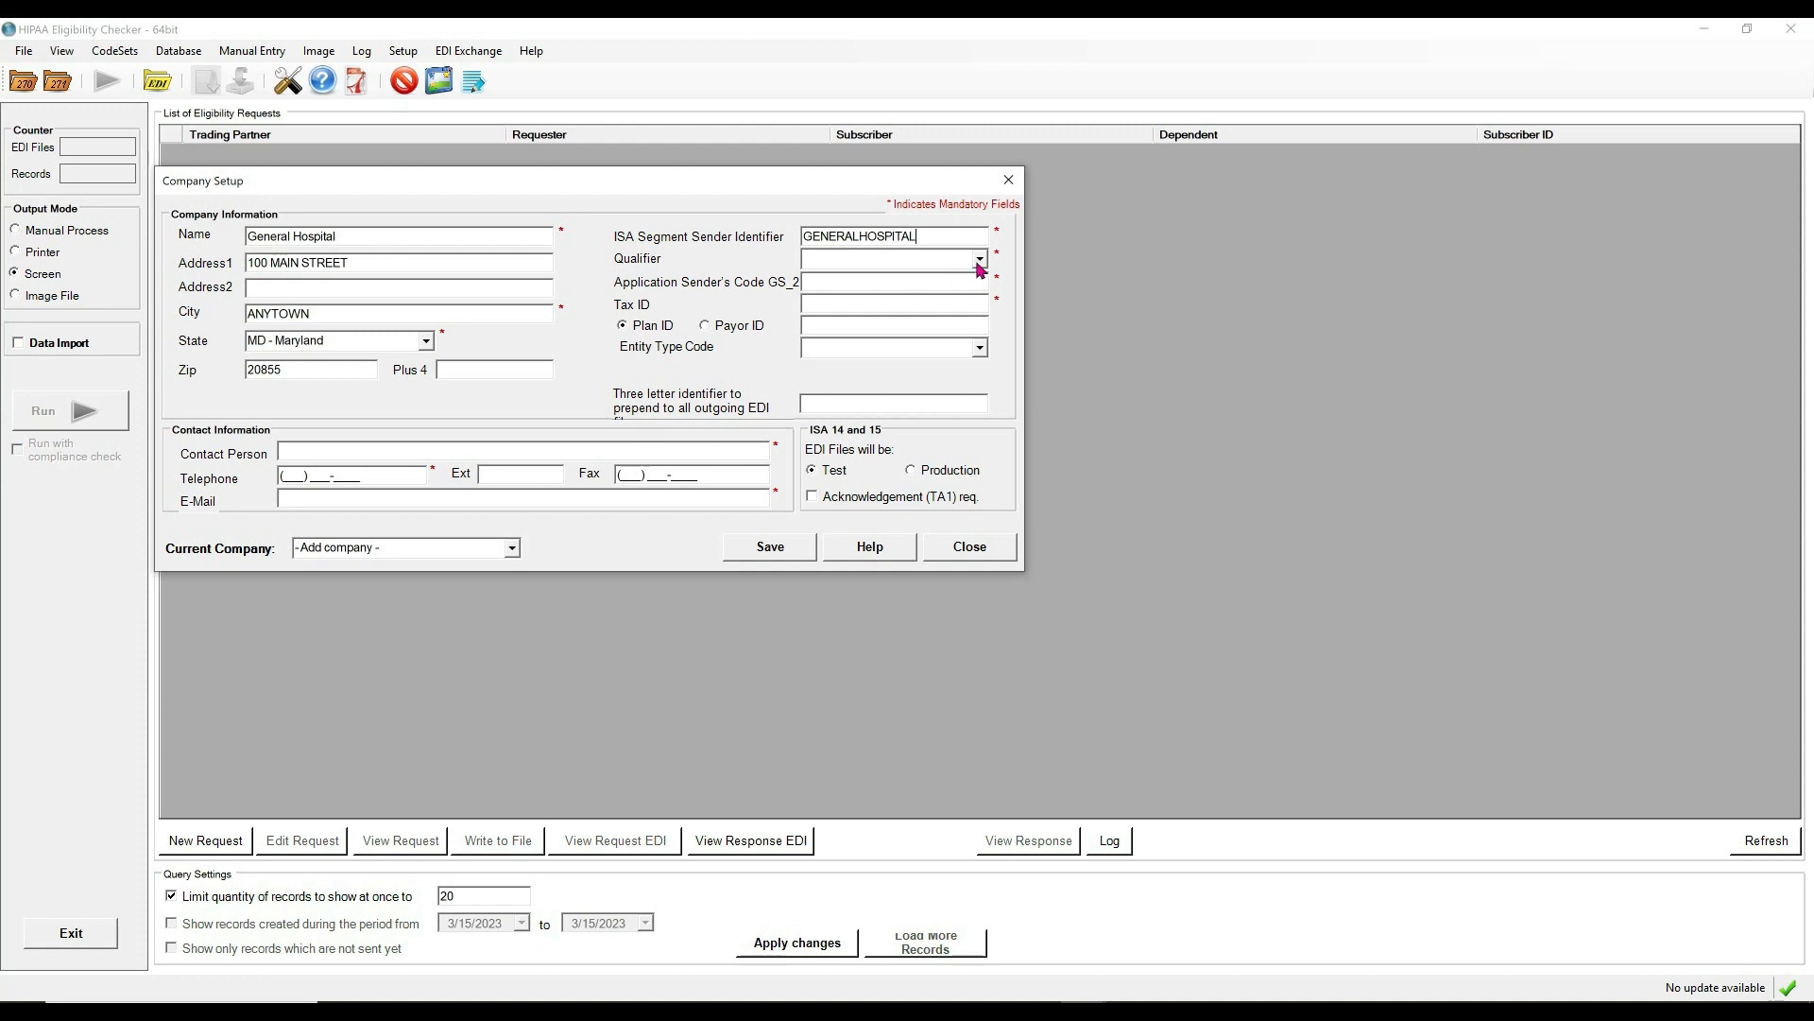
Set qualifier ZZ - Mutually Defined, sender code GENERALHOSPITAL, and enter the Tax ID.
{"action": "left_click", "coordinate": [978, 265]}
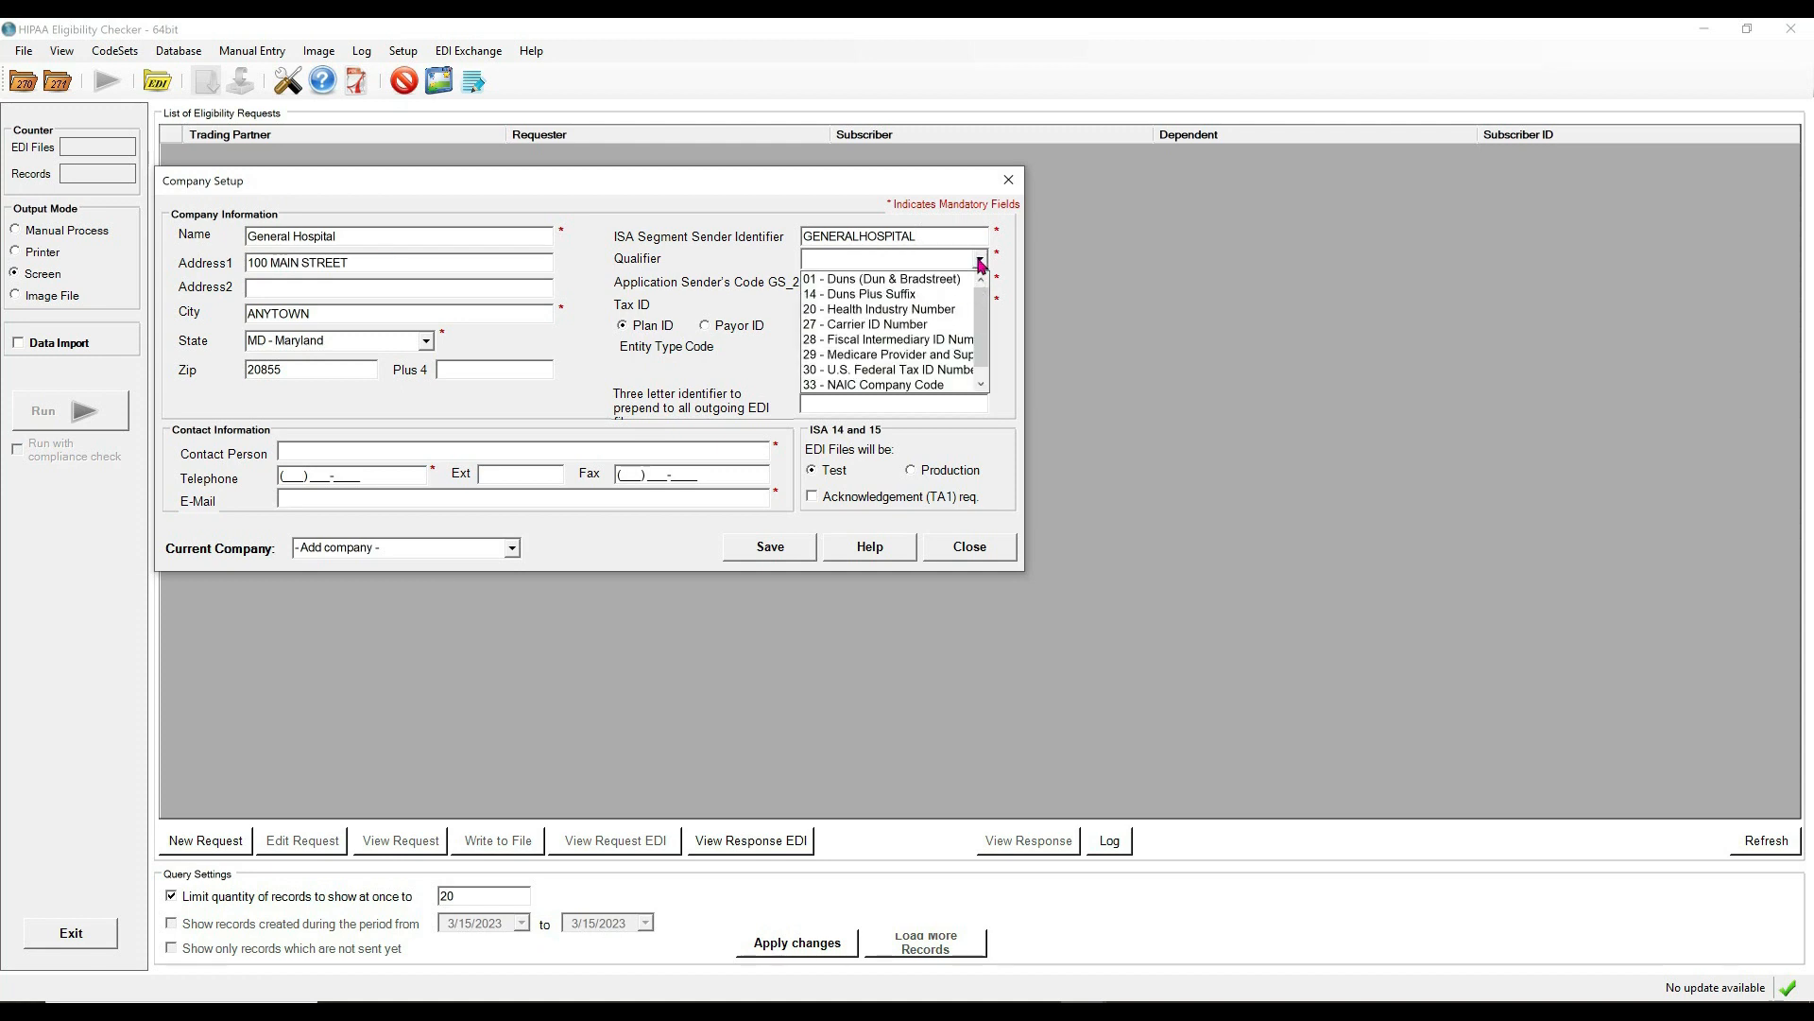
{"action": "scroll", "coordinate": [984, 356], "scroll_direction": "down", "scroll_amount": 1}
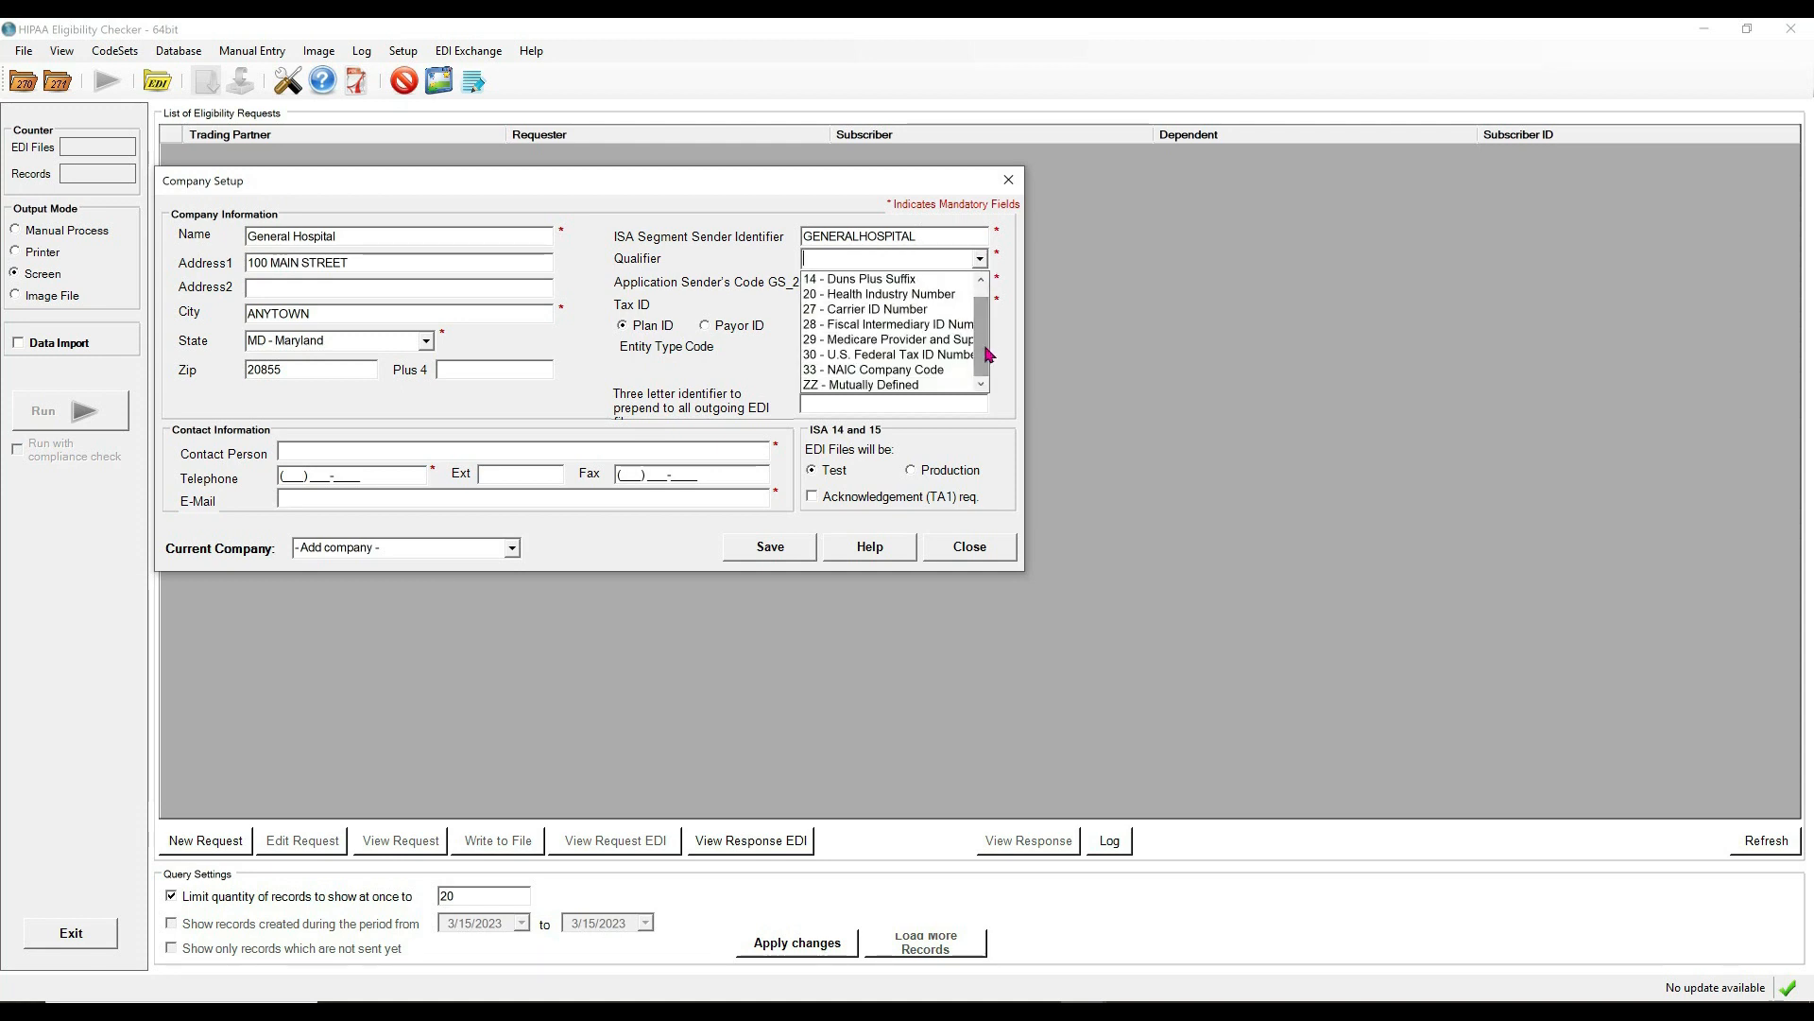
{"action": "left_click", "coordinate": [814, 386]}
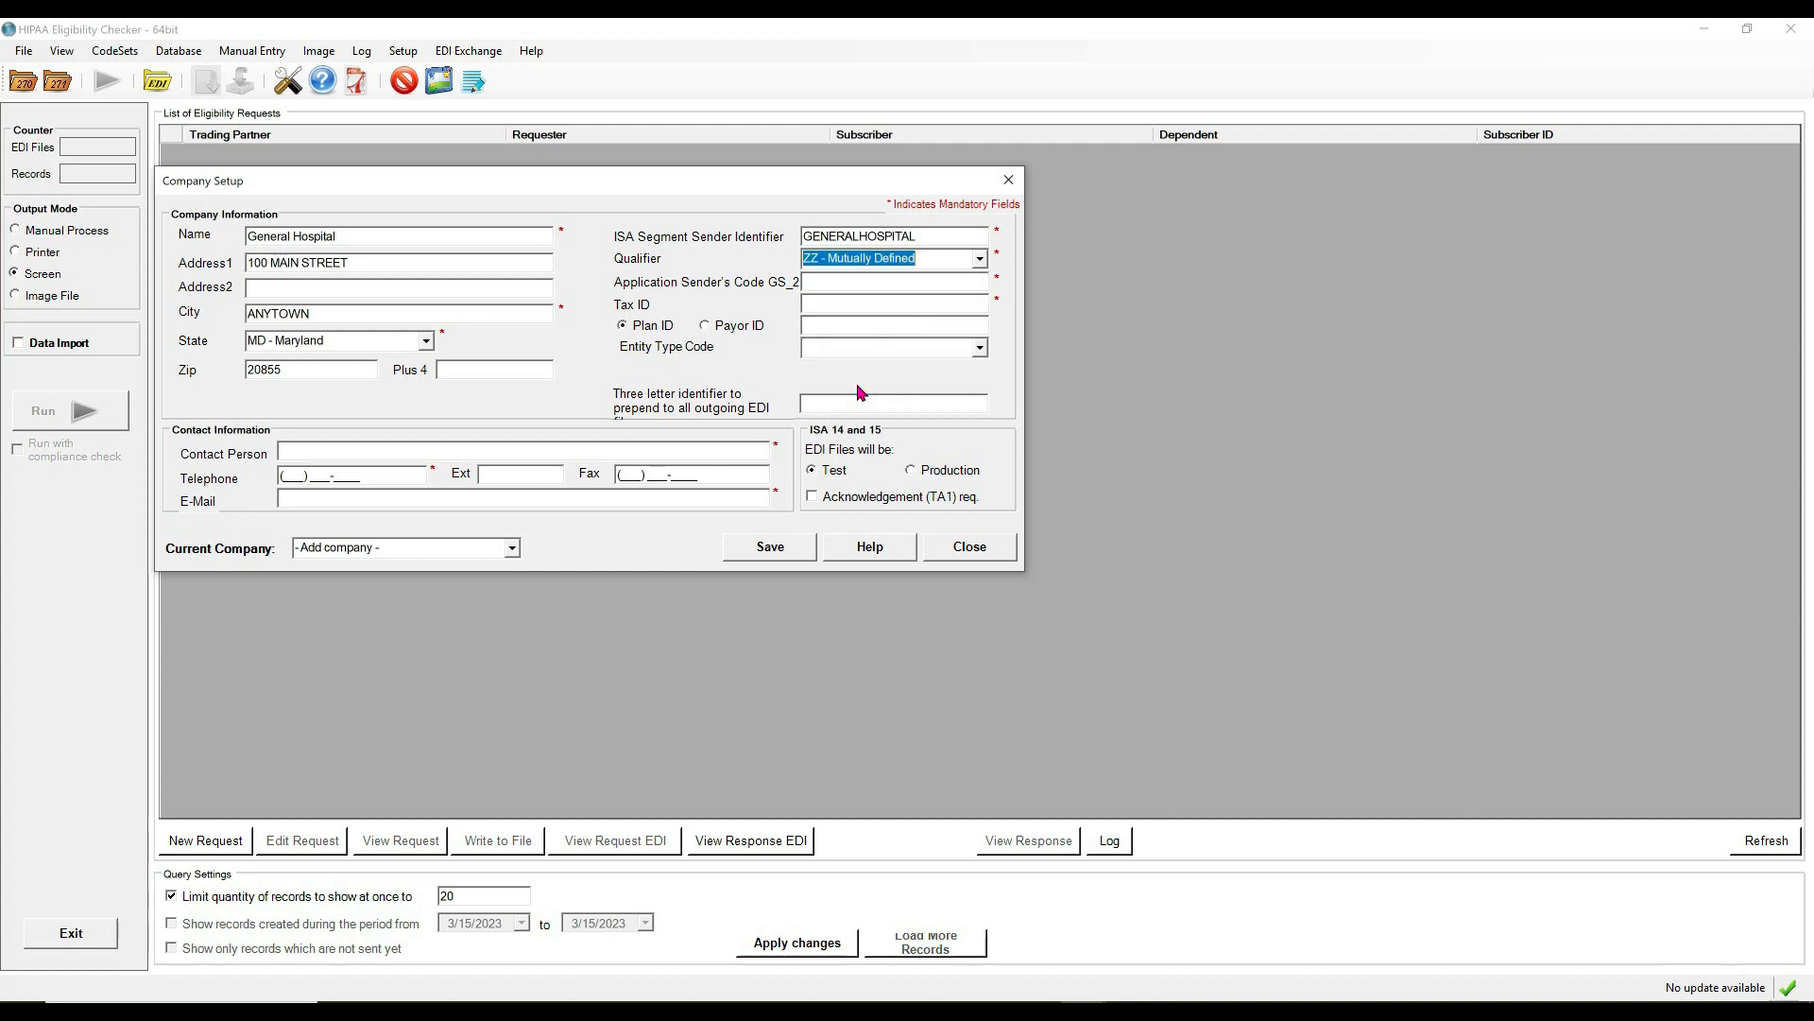
{"action": "left_click", "coordinate": [816, 282]}
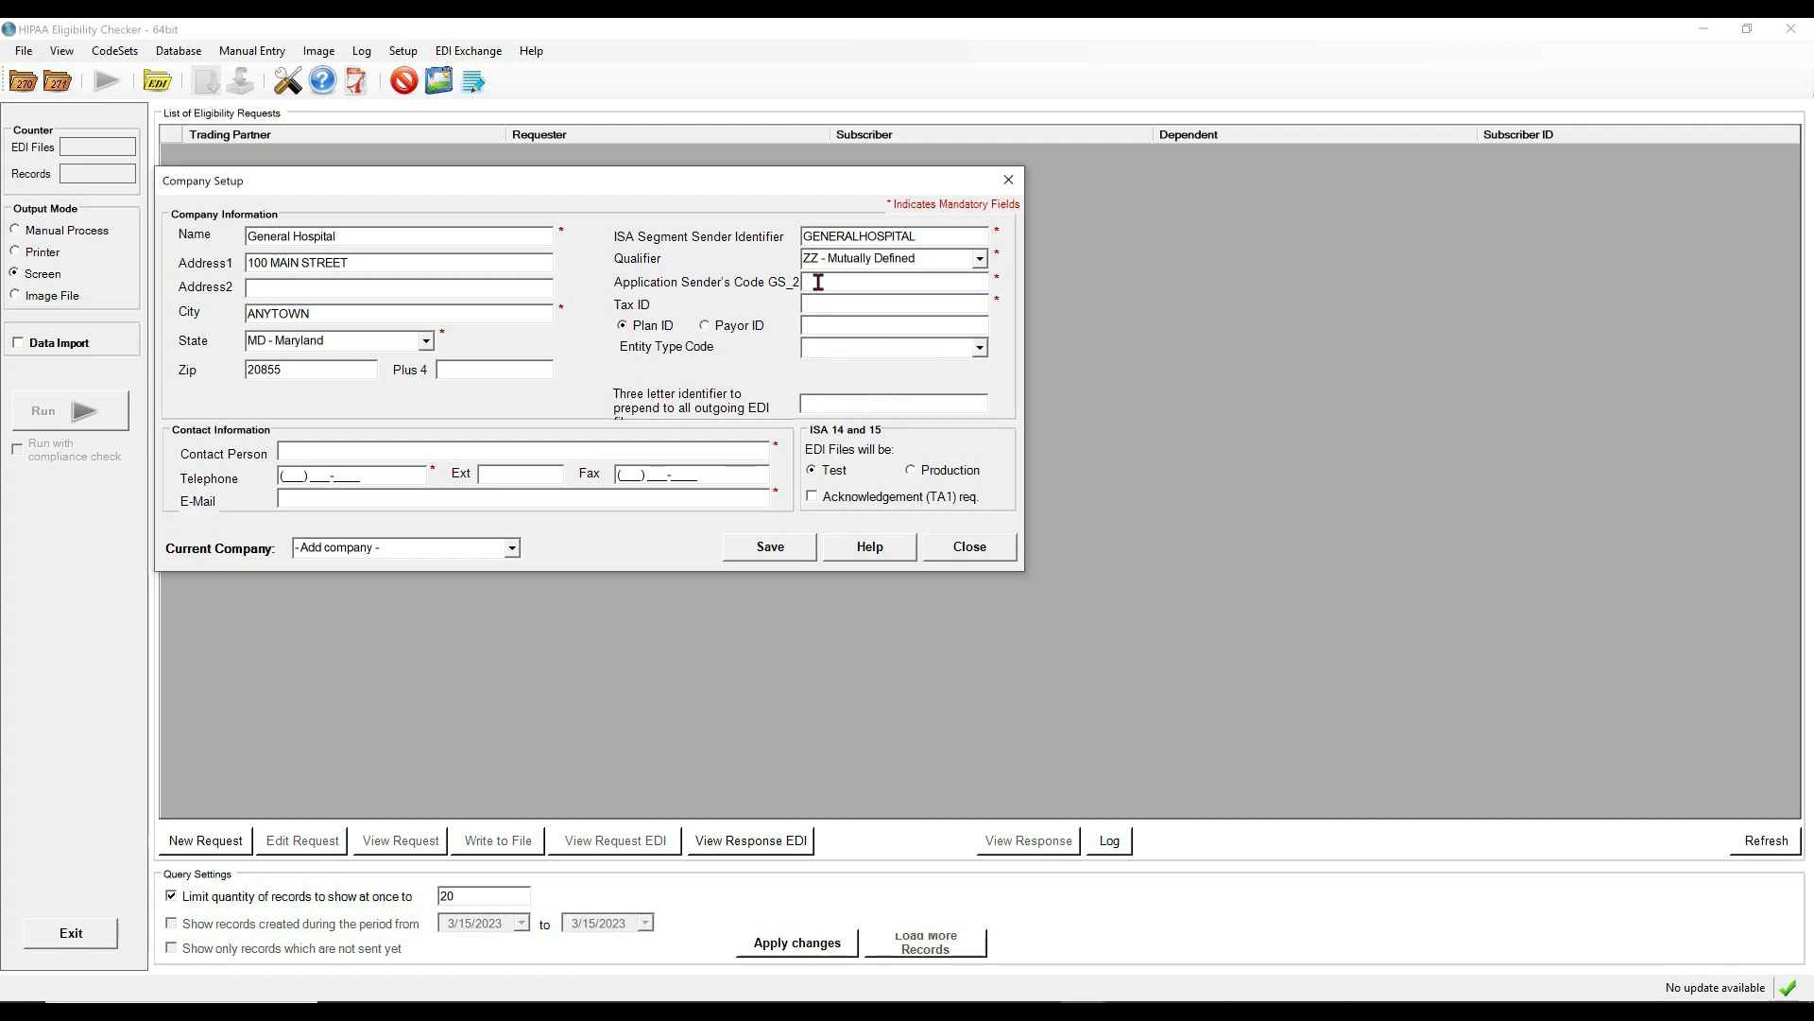
{"action": "type", "text": "GENERALHOSPITAL"}
{"action": "key", "text": "Tab"}
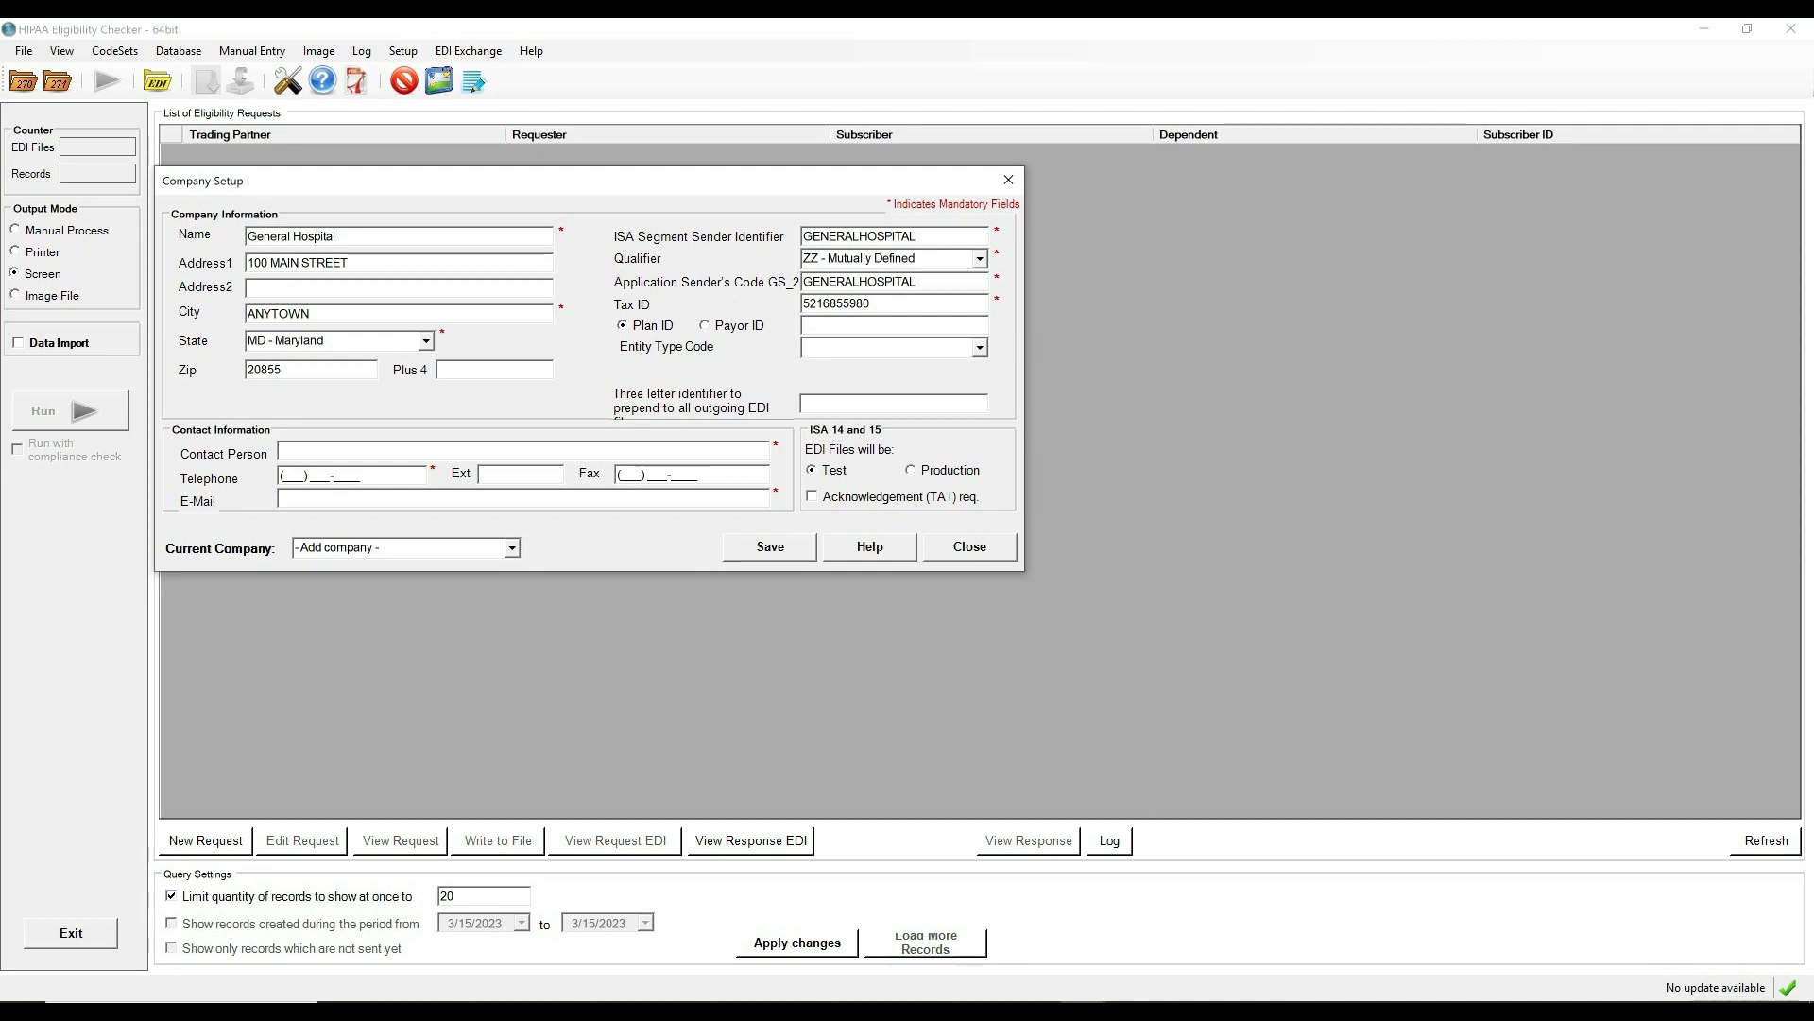
Fill in the contact e-mail, correct the Tax ID digits, and save the company profile.
{"action": "left_click", "coordinate": [829, 323]}
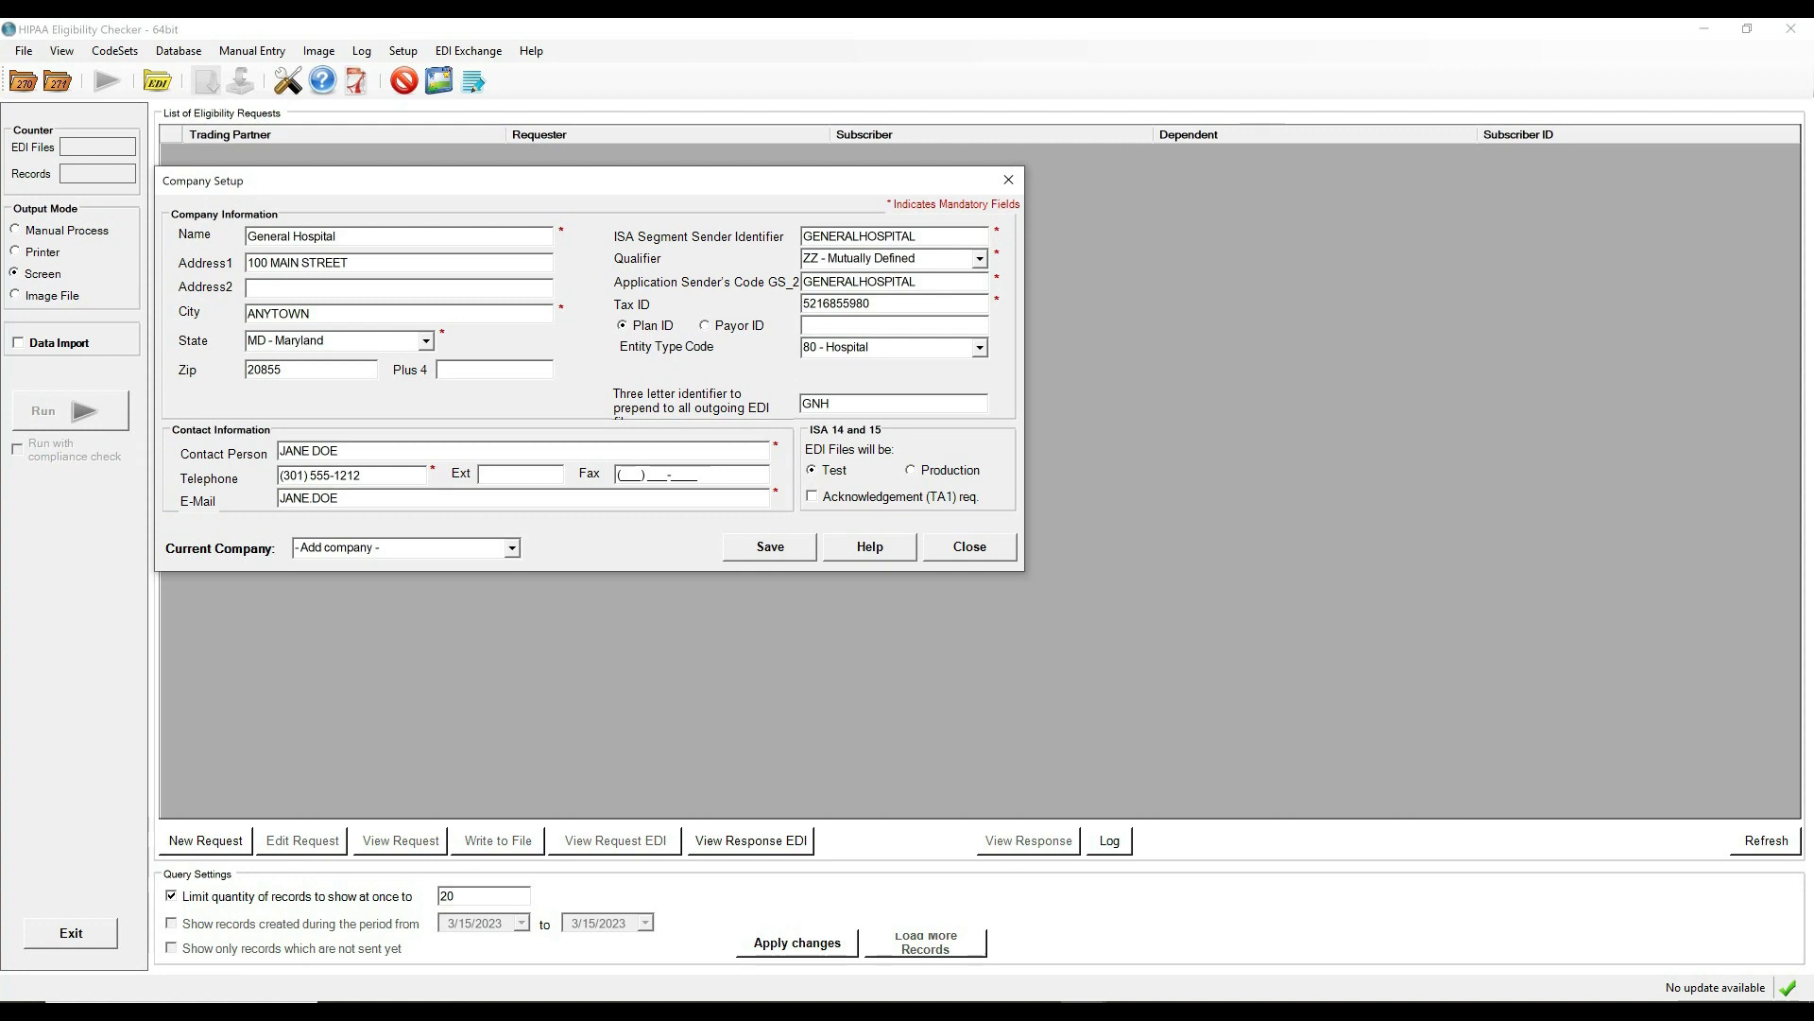
{"action": "type", "text": "@GNH.COM"}
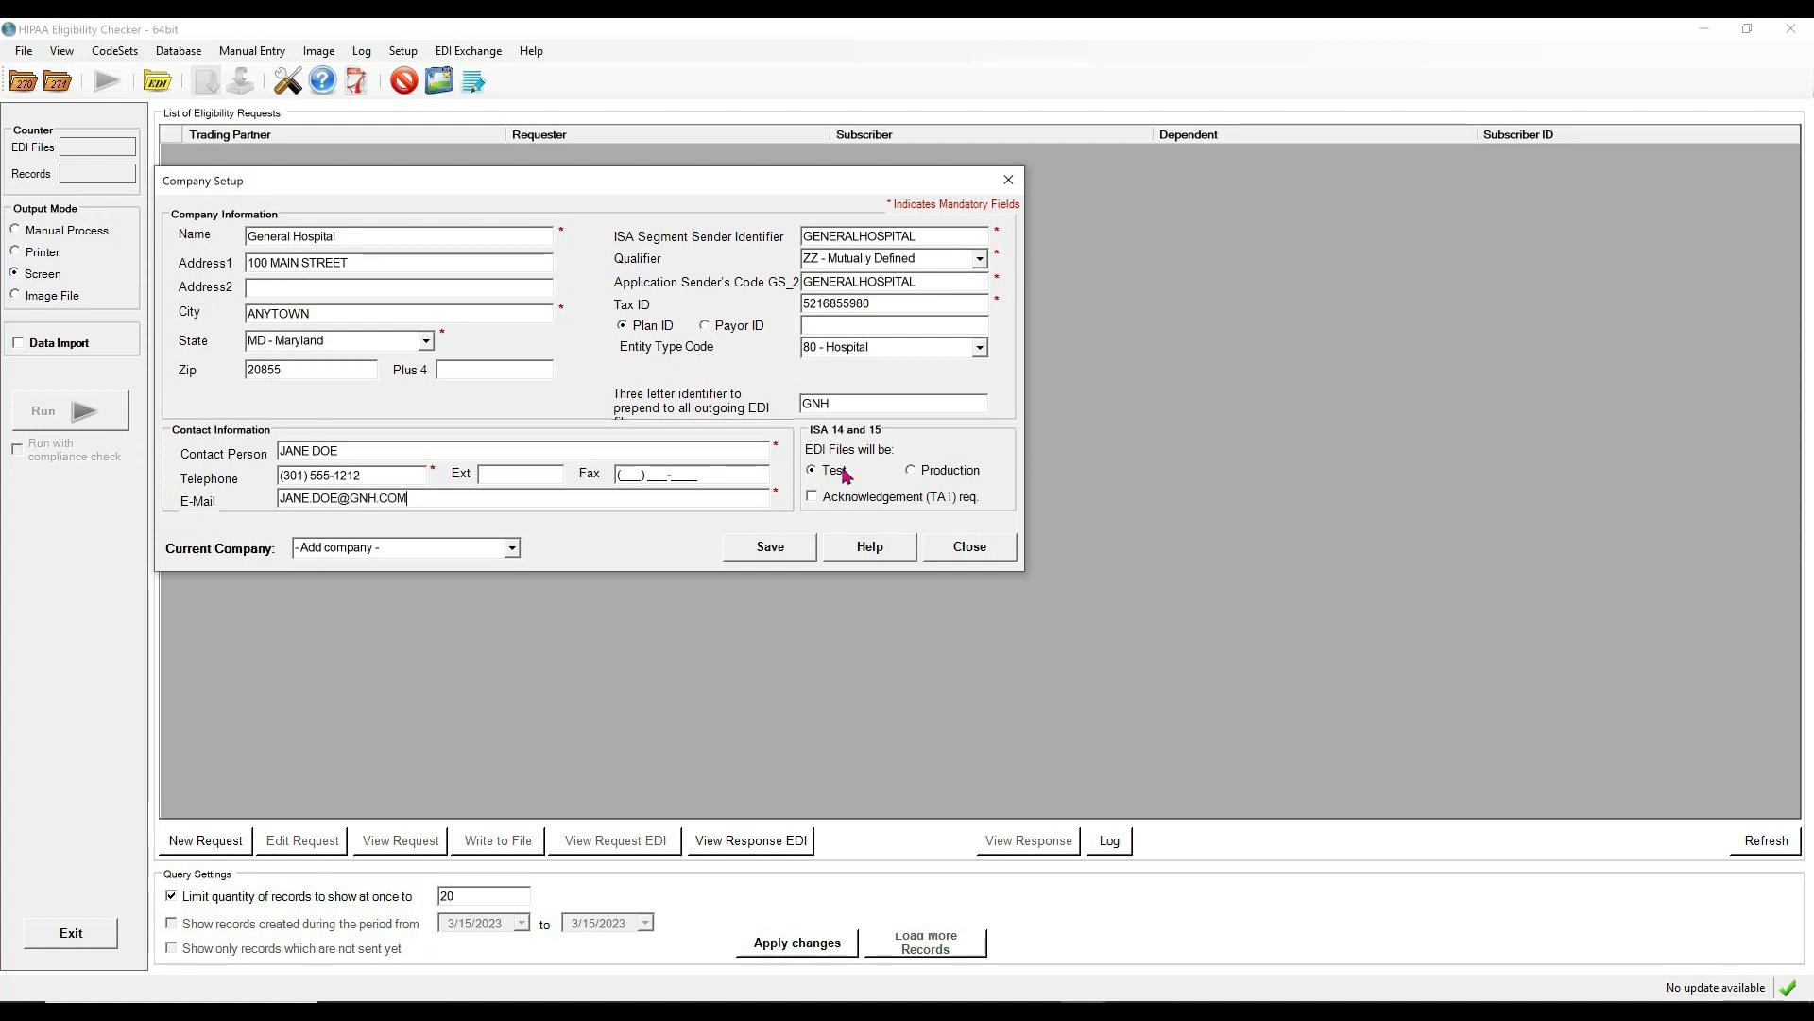
{"action": "left_click", "coordinate": [831, 303]}
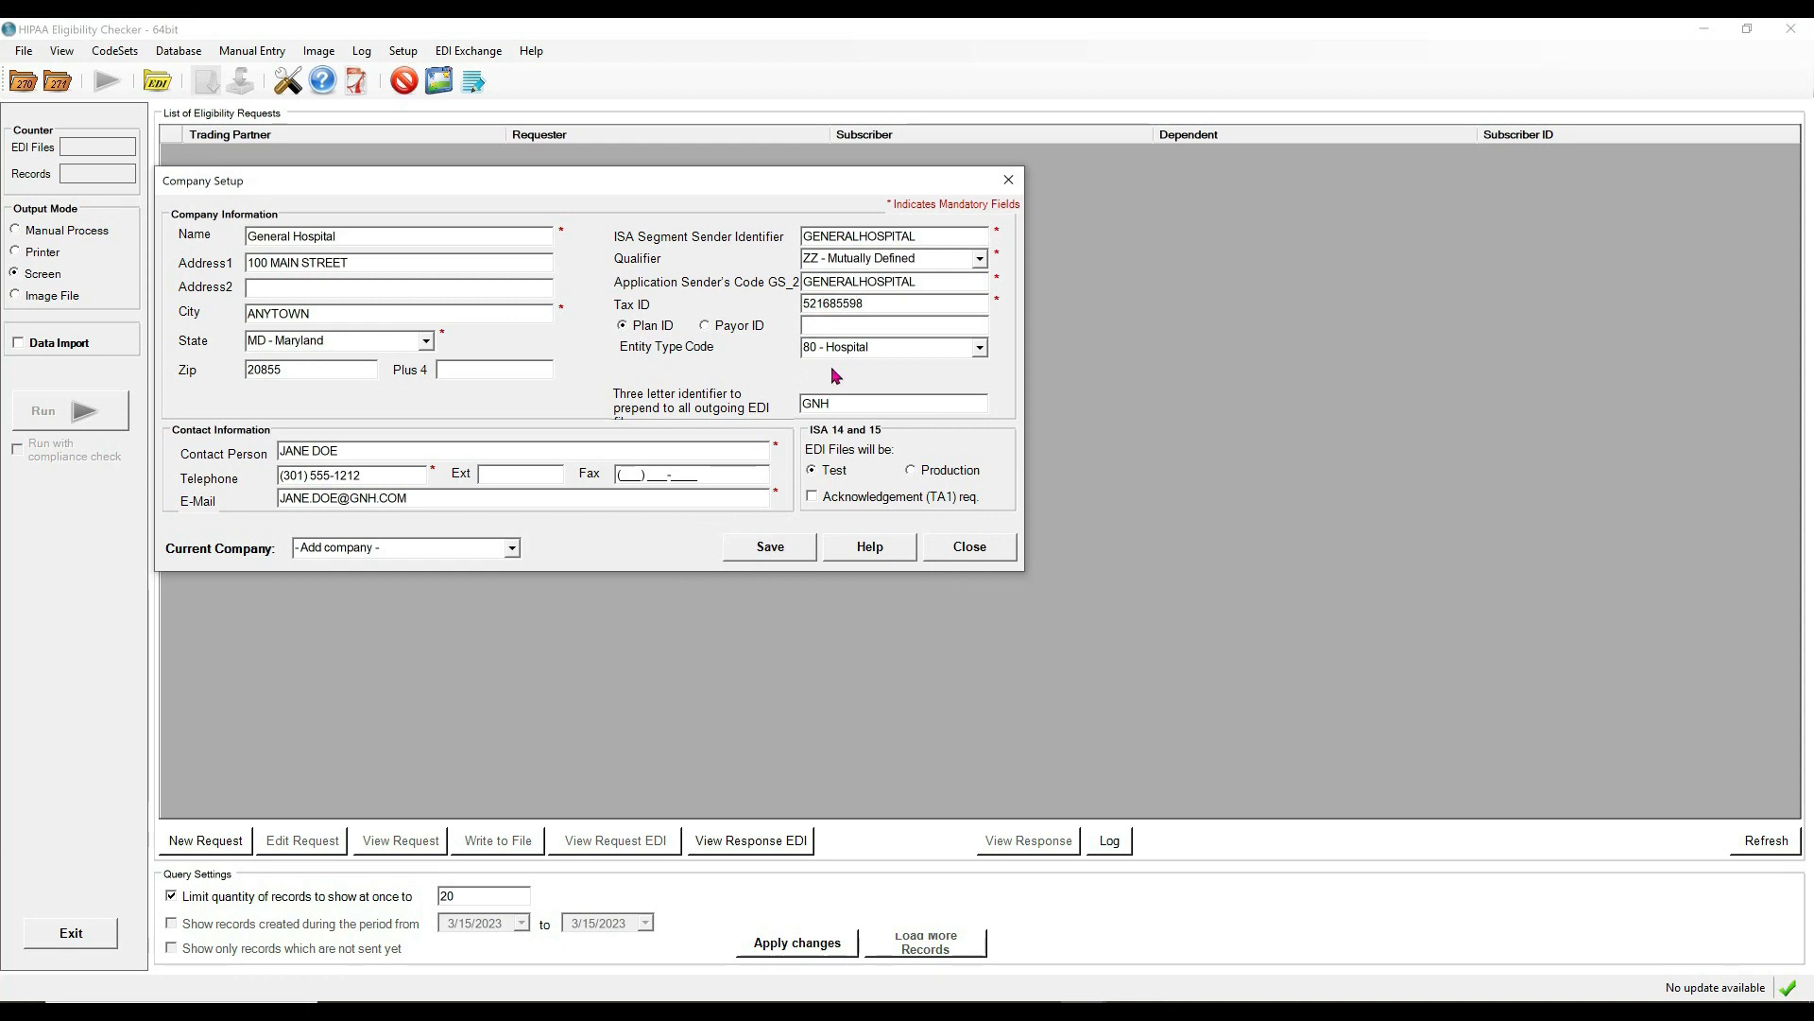
{"action": "left_click", "coordinate": [766, 554]}
{"action": "left_click", "coordinate": [803, 559]}
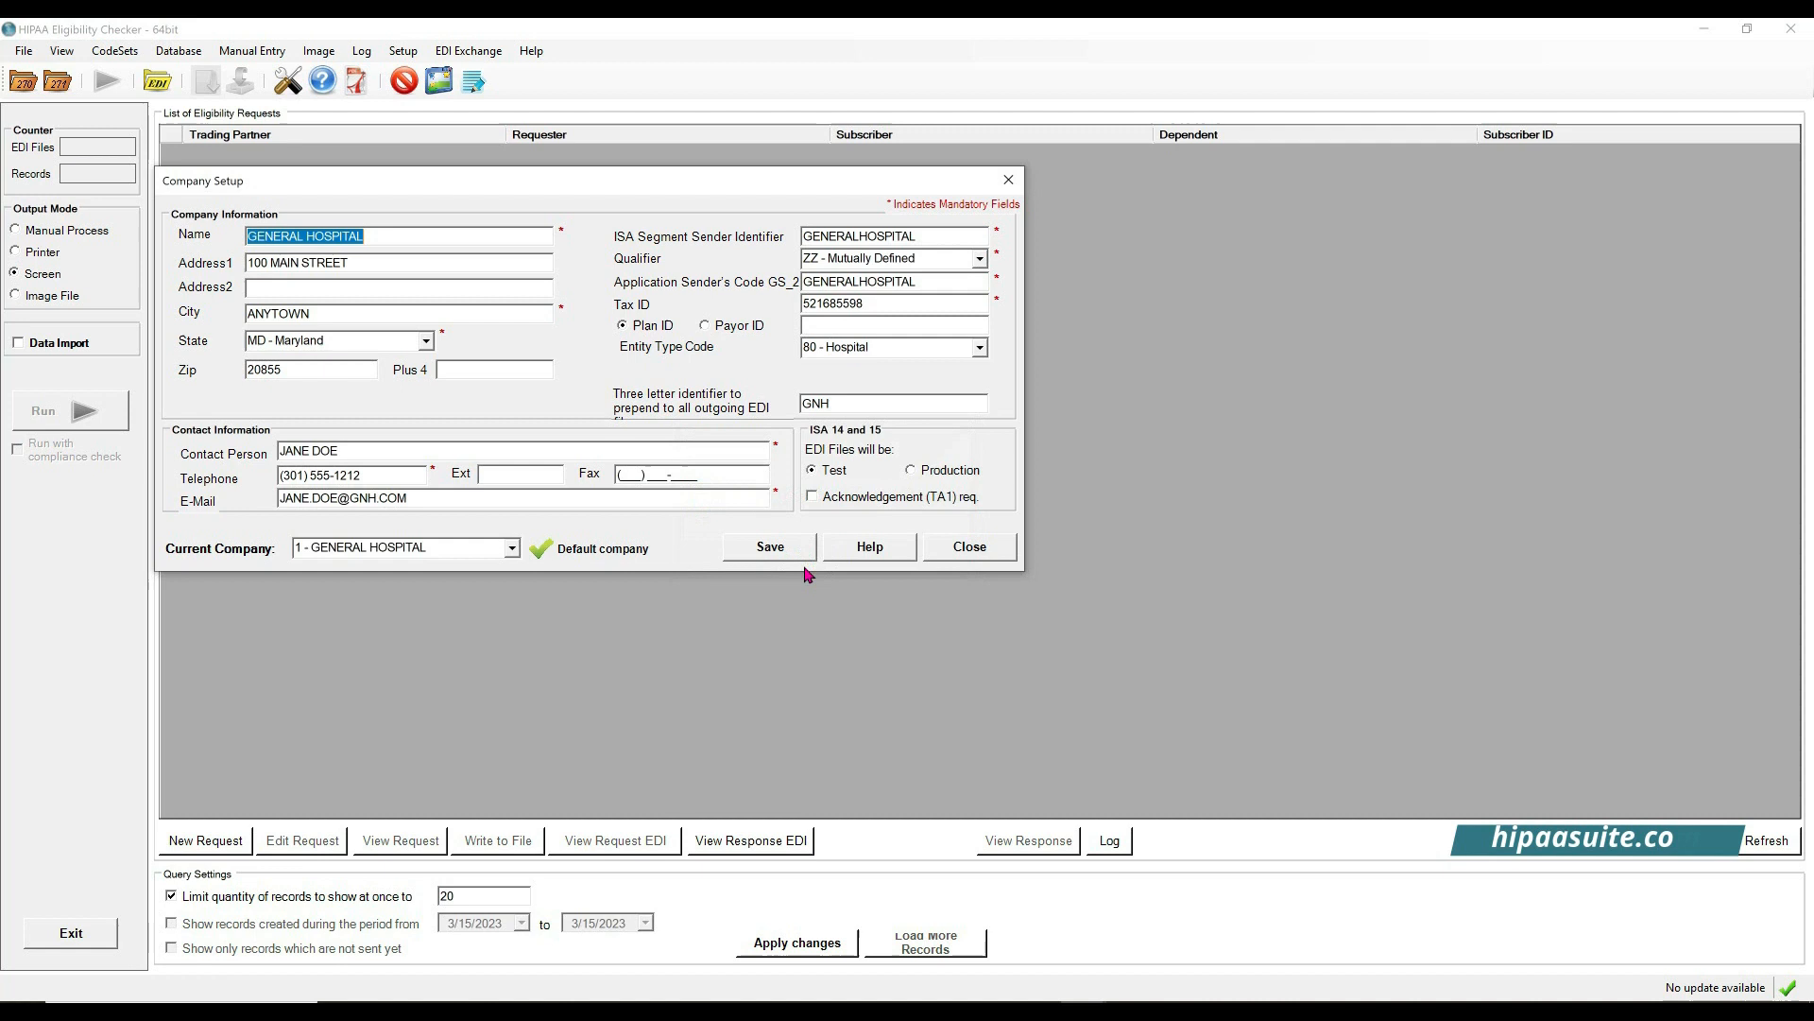
{"action": "left_click", "coordinate": [970, 548]}
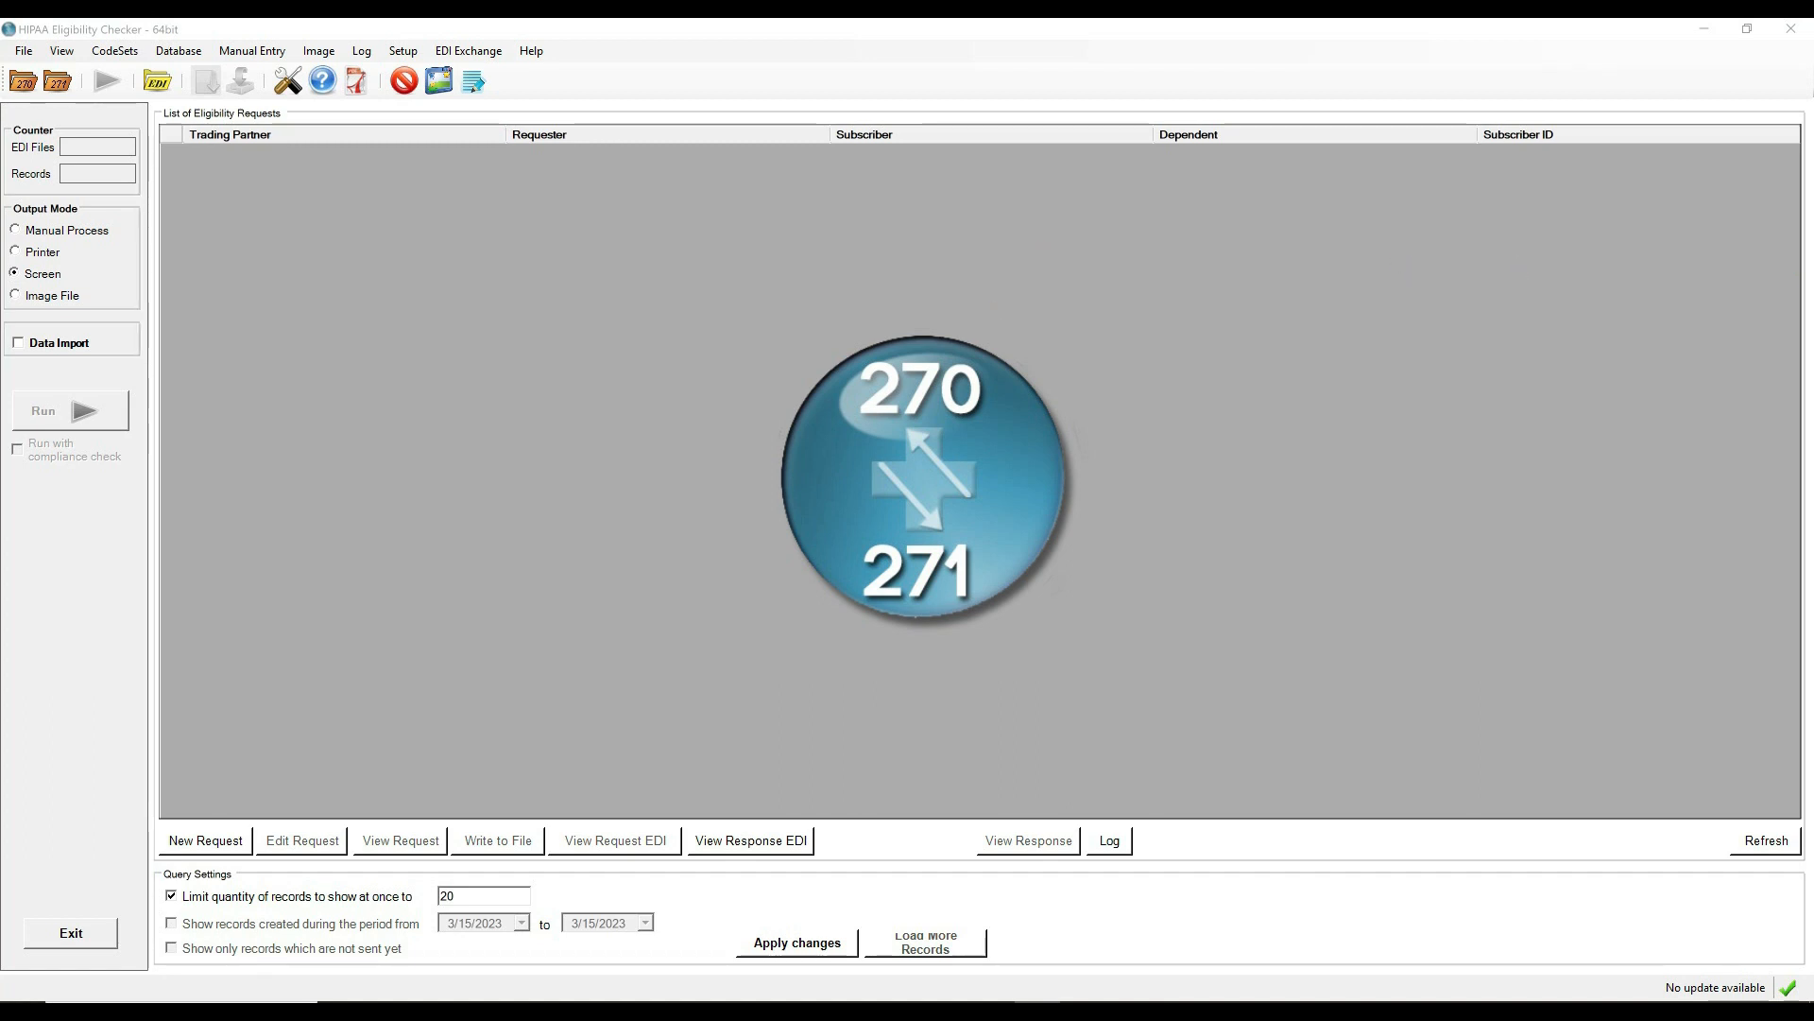
Start a New Request, dismissing the error to reach the blank Create Eligibility Requests form.
{"action": "left_click", "coordinate": [201, 849]}
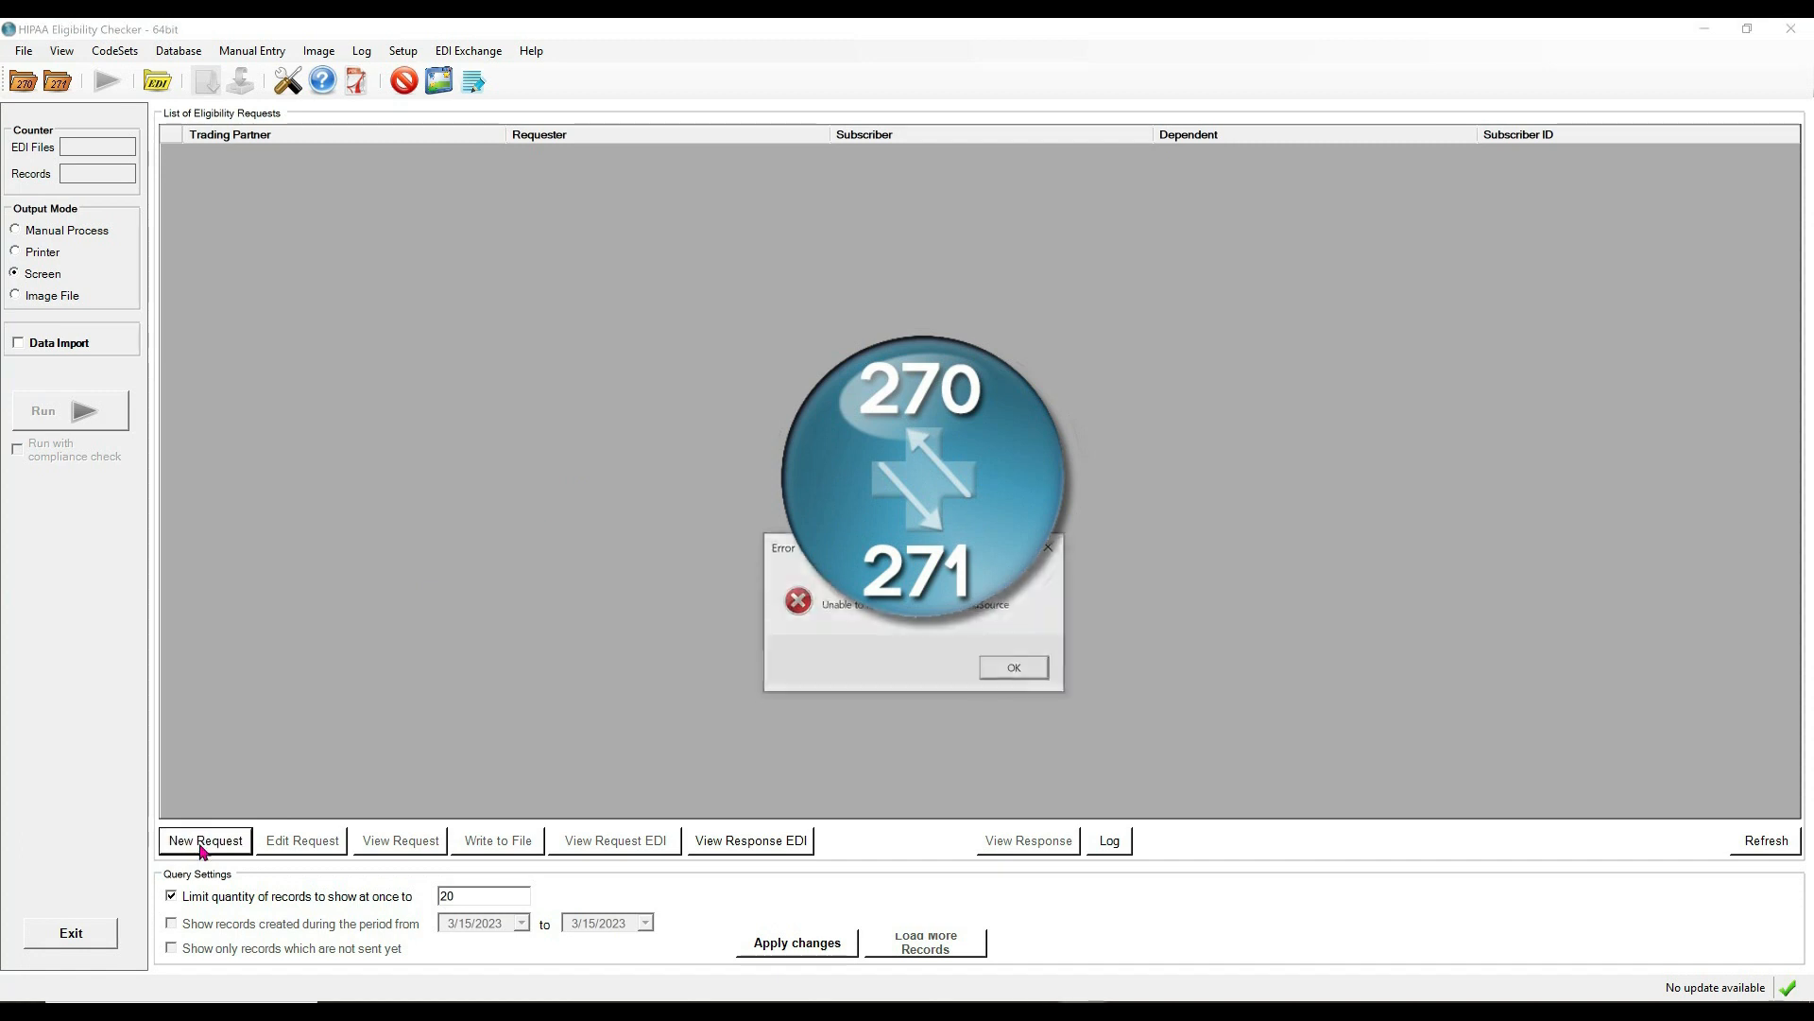
{"action": "left_click", "coordinate": [1023, 673]}
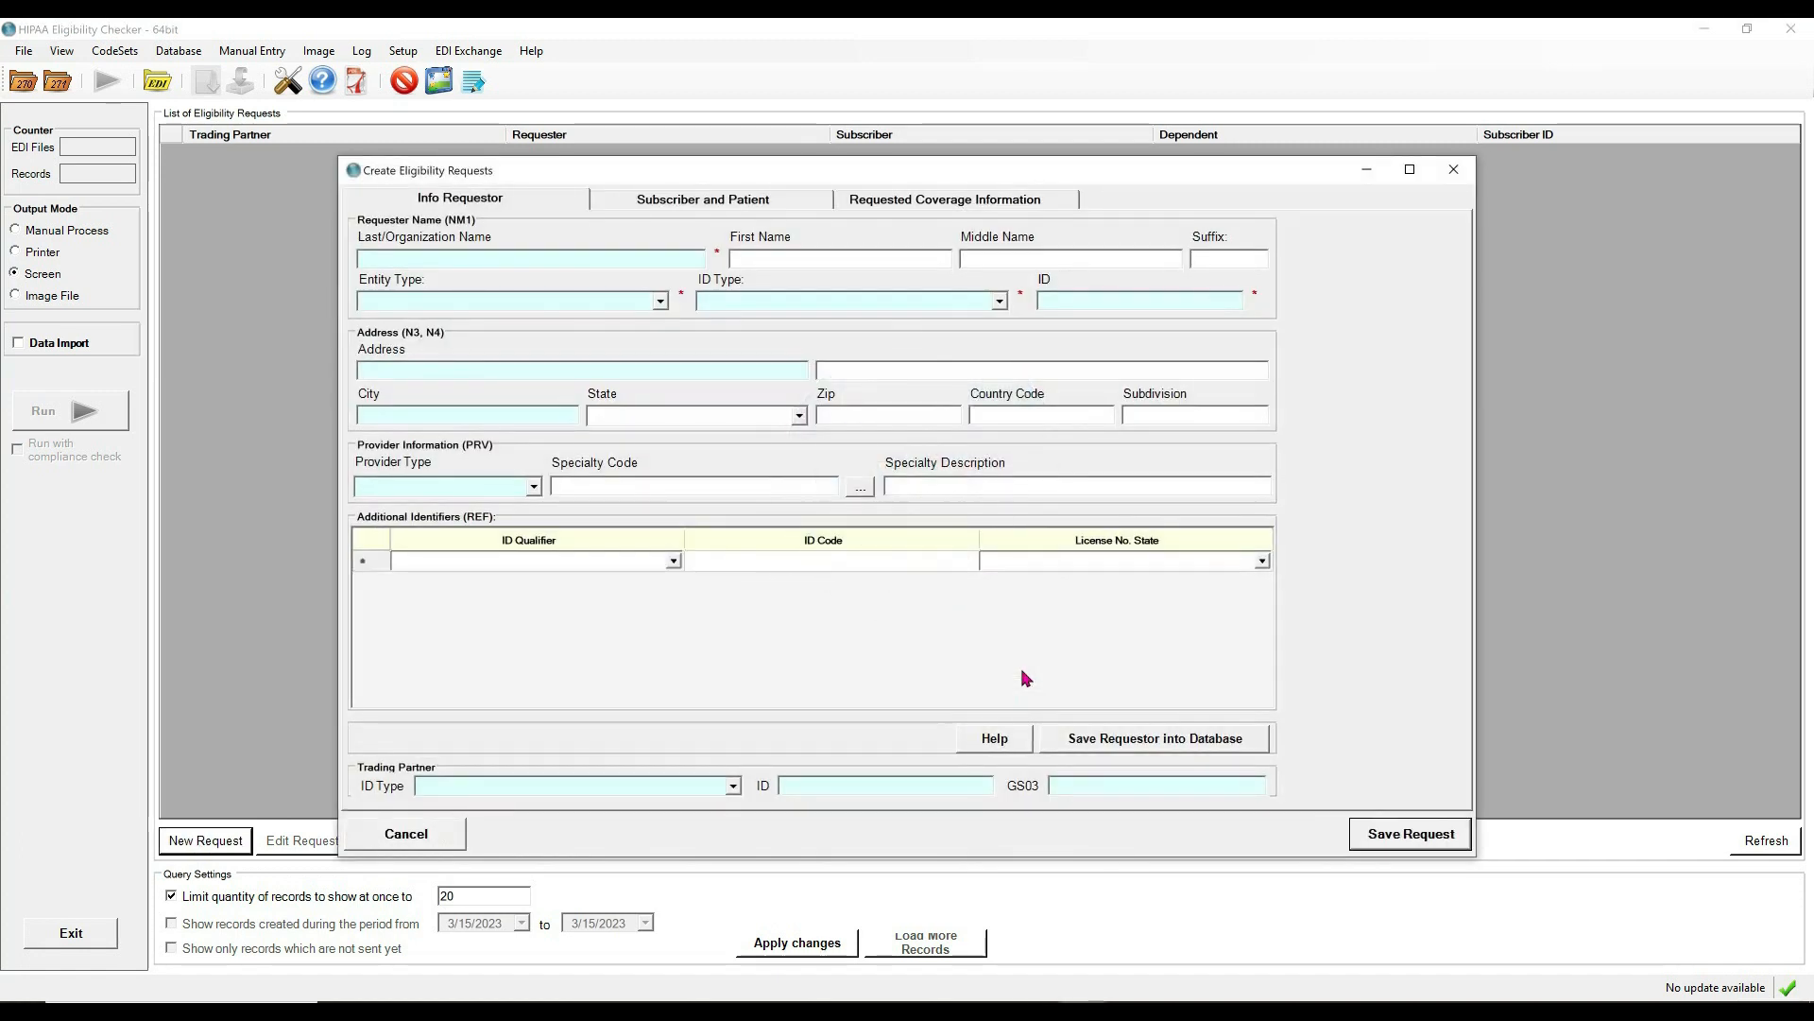